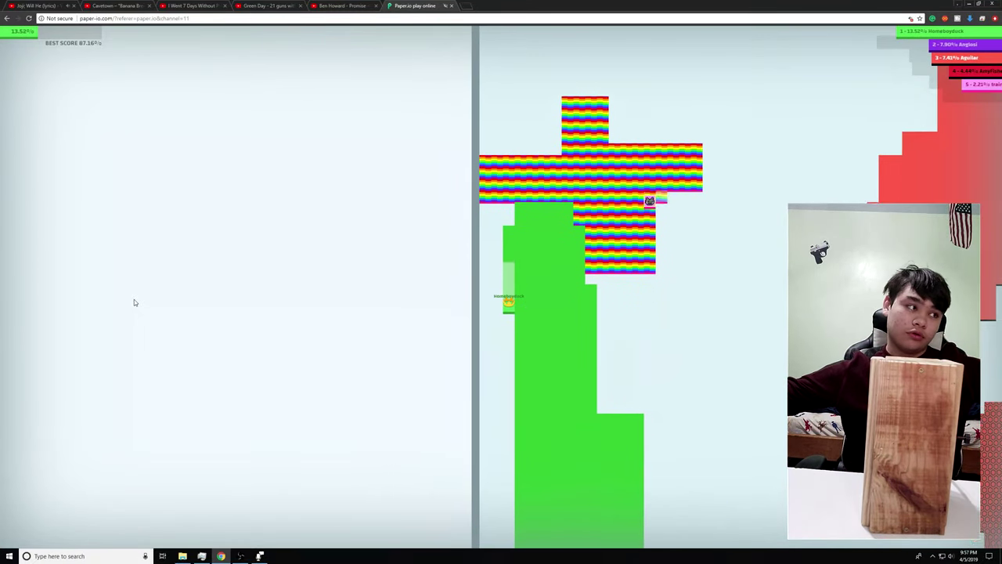
# Extend the green territory up the arena's western wall toward its northwest corner.
pyautogui.press('Down')
pyautogui.press('Left')
pyautogui.press('Up')
pyautogui.press('Right')
pyautogui.press('Down')
pyautogui.press('Left')
pyautogui.press('Up')
pyautogui.press('Left')
pyautogui.press('Up')
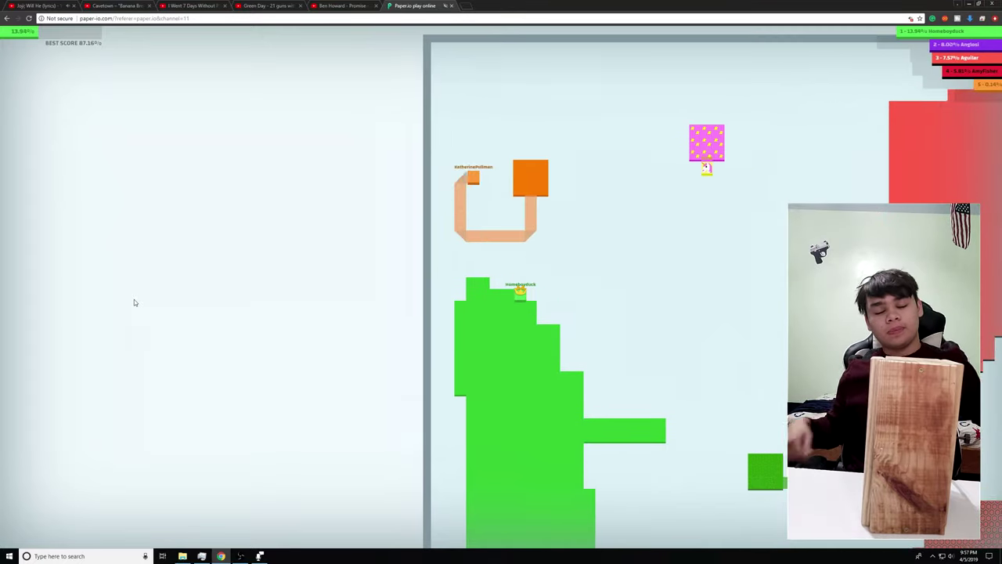
pyautogui.press('Right')
pyautogui.press('Down')
pyautogui.press('Left')
pyautogui.press('Up')
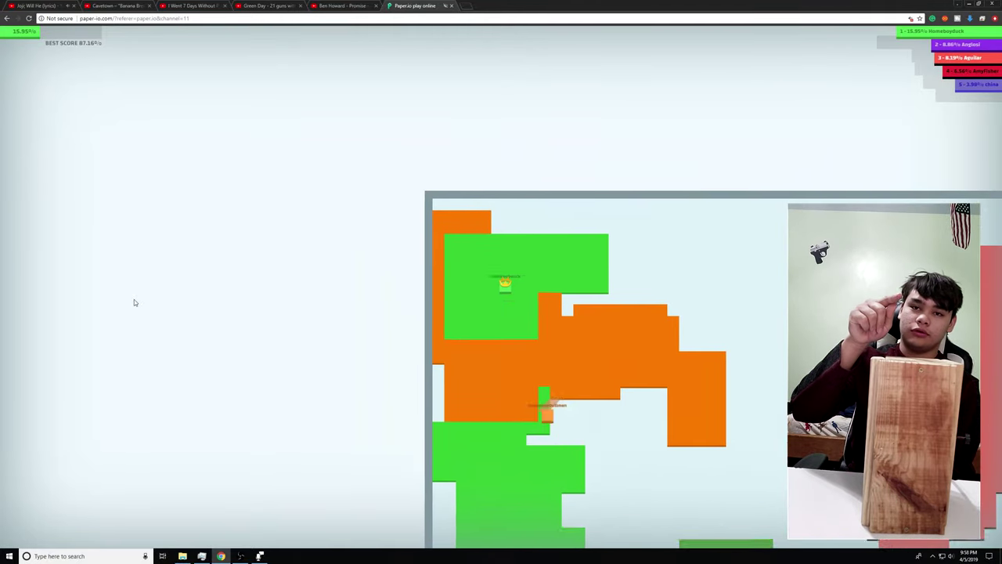
# Run a trail eastward along the north wall from the green block beside the orange territory.
pyautogui.press('Up')
pyautogui.press('Right')
pyautogui.press('Up')
pyautogui.press('Right')
pyautogui.press('Up')
pyautogui.press('Left')
pyautogui.press('Up')
pyautogui.press('Right')
pyautogui.press('Down')
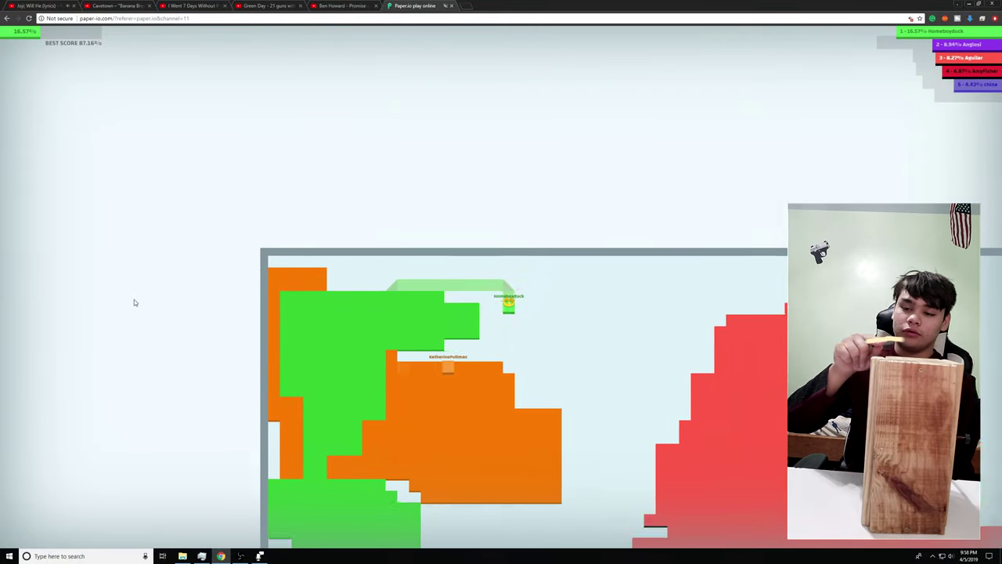
# Close the north-wall loop above the orange territory and extend a trail east past the red territory.
pyautogui.press('Left')
pyautogui.press('Down')
pyautogui.press('Right')
pyautogui.press('Up')
pyautogui.press('Left')
pyautogui.press('Down')
pyautogui.press('Right')
pyautogui.press('Up')
pyautogui.press('Left')
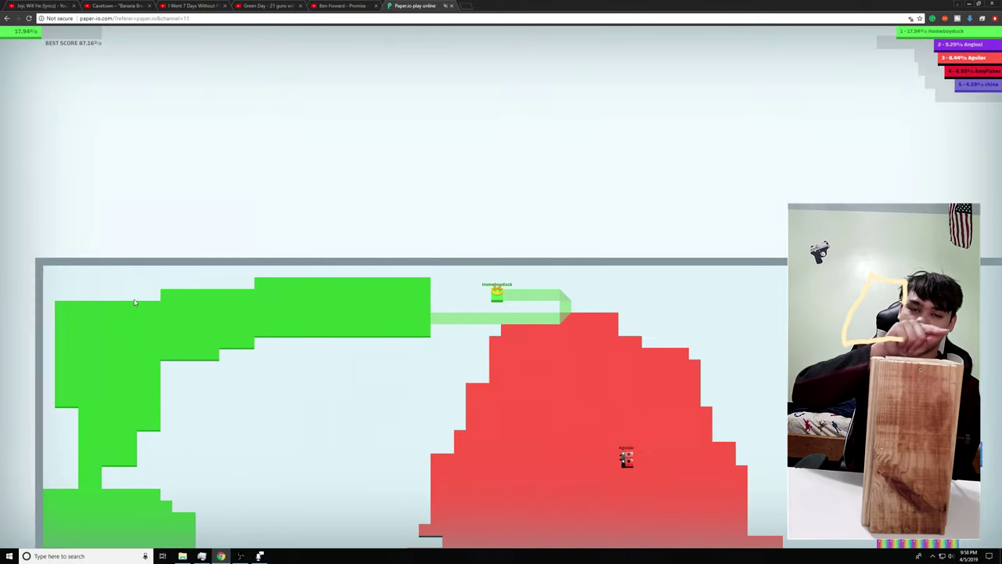
# Claim the strip above the red territory and carry it around the arena's northeast corner.
pyautogui.press('Down')
pyautogui.press('Right')
pyautogui.press('Down')
pyautogui.press('Left')
pyautogui.press('Up')
pyautogui.press('Right')
pyautogui.press('Down')
pyautogui.press('Right')
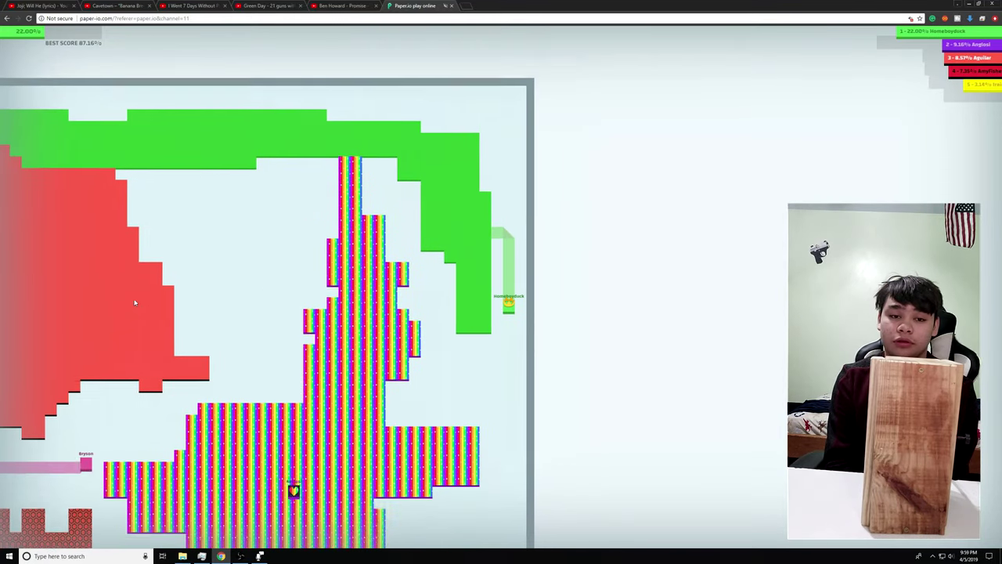
# Extend the green strip southward along the arena's eastern wall with successive loops.
pyautogui.press('Left')
pyautogui.press('Up')
pyautogui.press('Right')
pyautogui.press('Down')
pyautogui.press('Left')
pyautogui.press('Up')
pyautogui.press('Right')
pyautogui.press('Down')
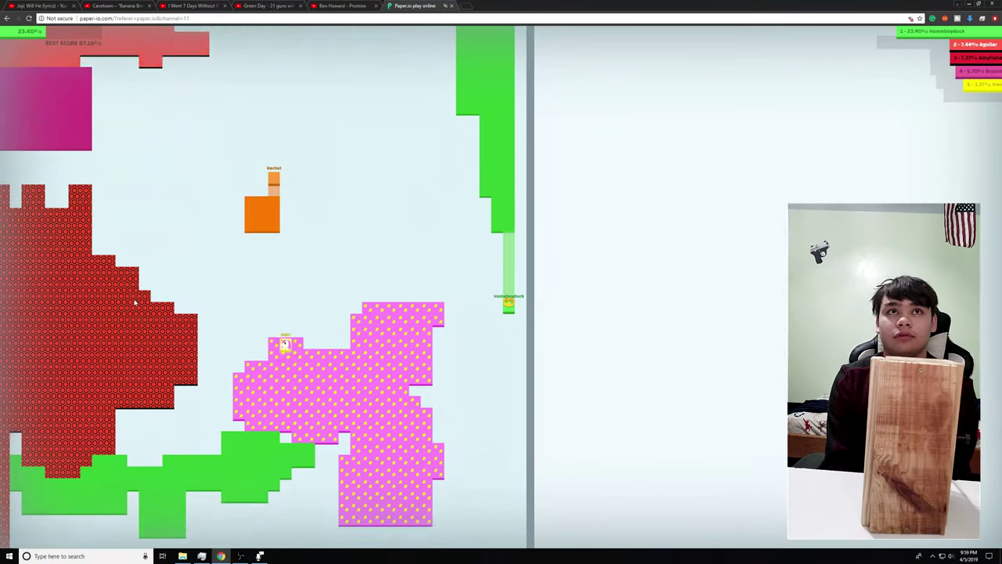
# Thicken the eastern-wall strip by looping out from it and back into green territory.
pyautogui.press('Left')
pyautogui.press('Up')
pyautogui.press('Right')
pyautogui.press('Up')
pyautogui.press('Left')
pyautogui.press('Up')
pyautogui.press('Left')
pyautogui.press('Down')
pyautogui.press('Right')
pyautogui.press('Up')
pyautogui.press('Left')
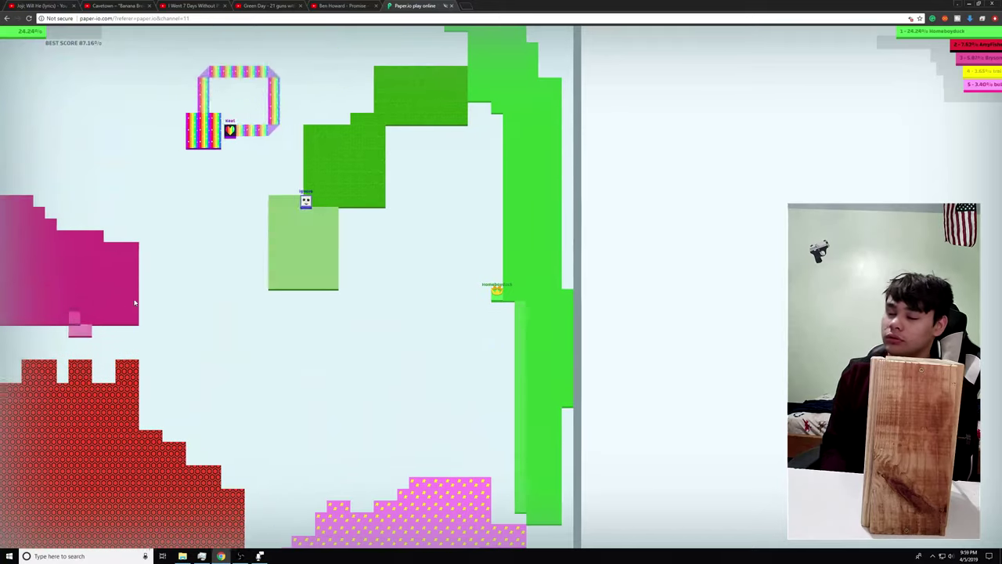
pyautogui.press('Down')
pyautogui.press('Right')
pyautogui.press('Up')
pyautogui.press('Left')
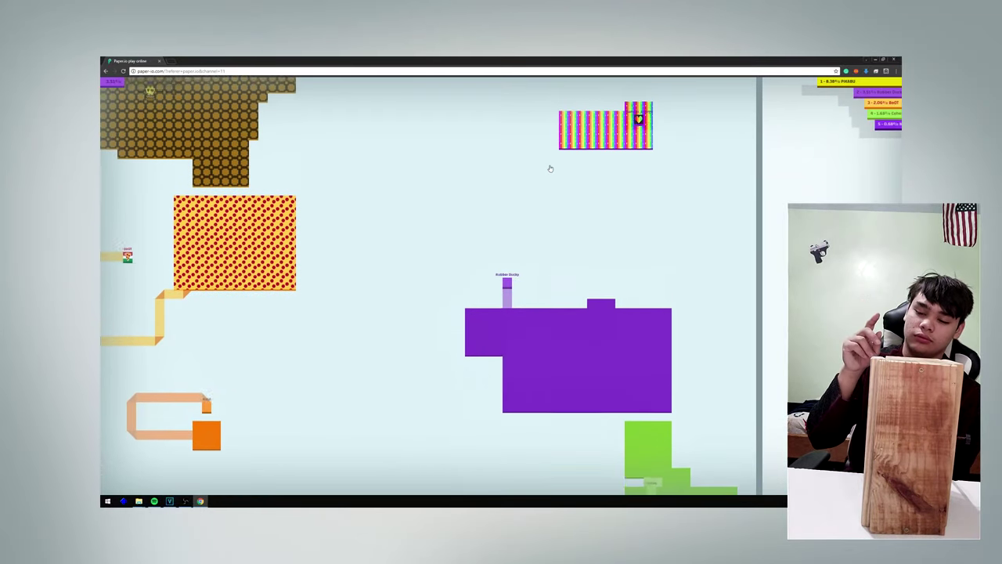
# Draw a trail eastward above the purple territory and turn it back down toward home.
pyautogui.press('Right')
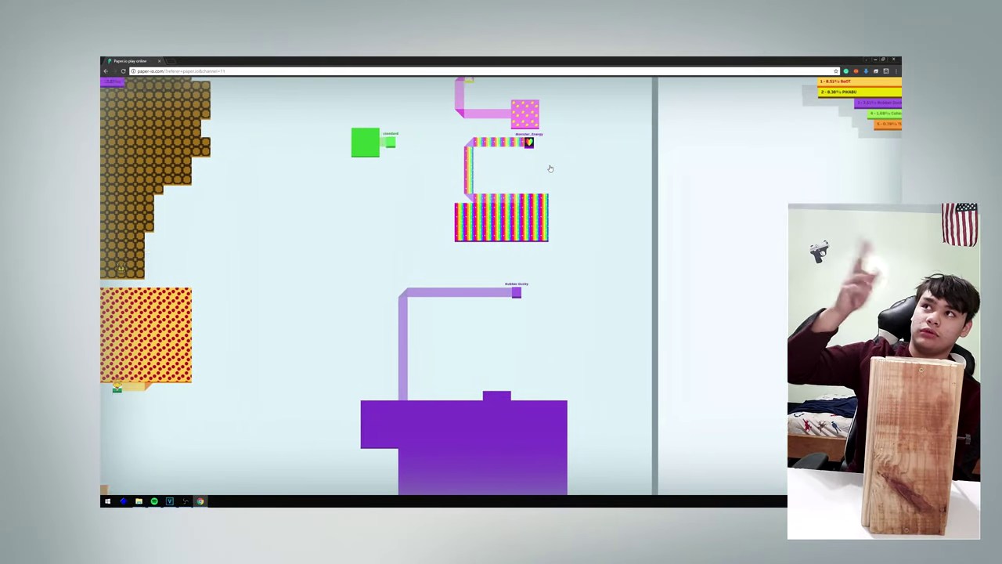
pyautogui.press('Down')
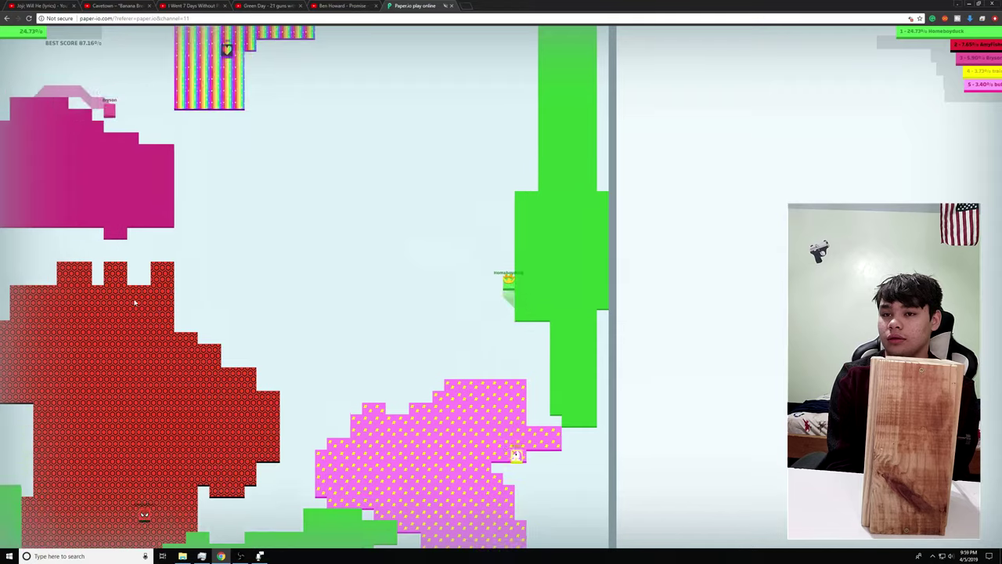
# Widen the eastern strip inward and lengthen it toward the arena's southern edge.
pyautogui.press('Down')
pyautogui.press('Left')
pyautogui.press('Down')
pyautogui.press('Right')
pyautogui.press('Up')
pyautogui.press('Left')
pyautogui.press('Down')
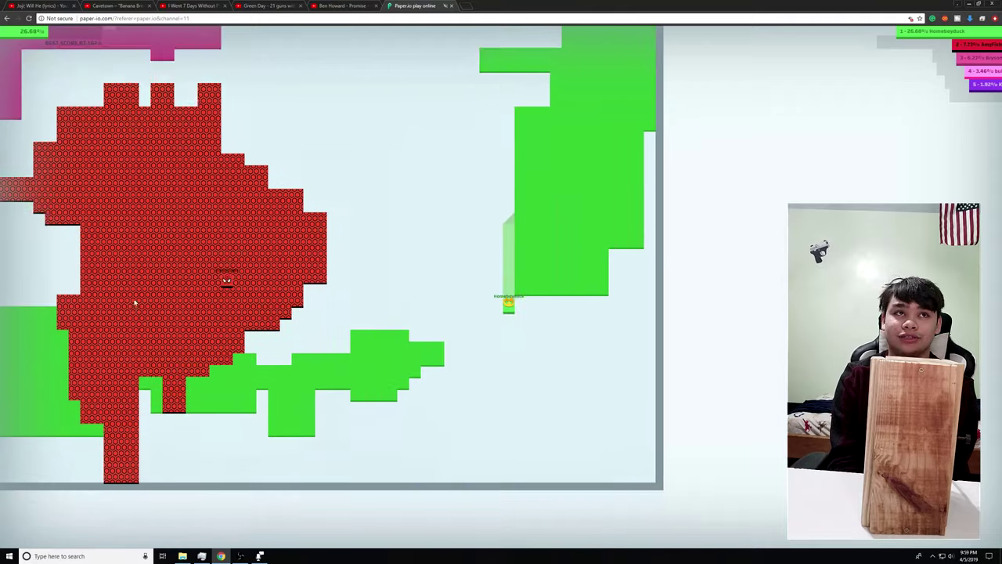
# Connect the eastern strip to the southern green territory to enclose the middle of the arena.
pyautogui.press('Left')
pyautogui.press('Down')
pyautogui.press('Left')
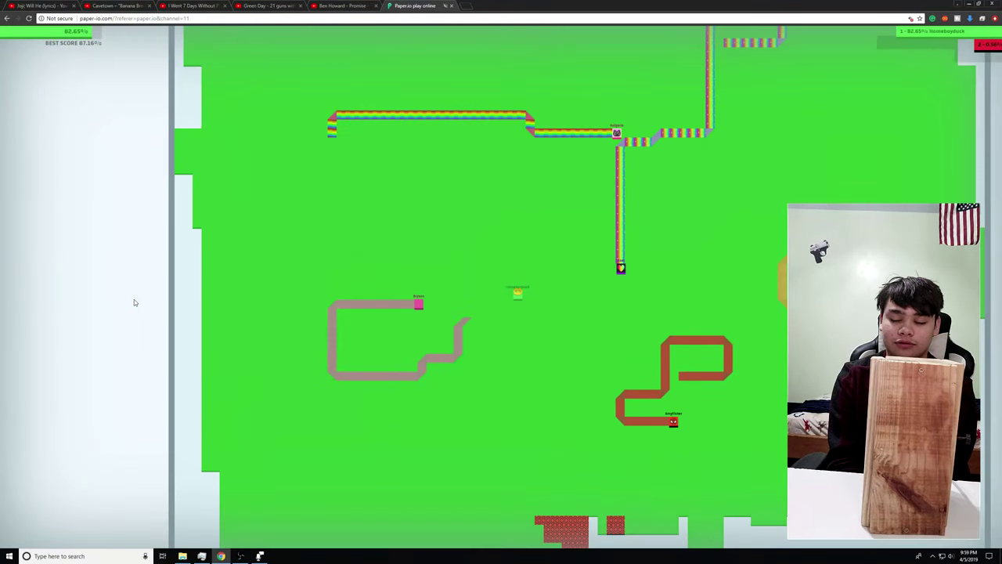
# Travel through the claimed interior to reach the arena's eastern edge.
pyautogui.press('Up')
pyautogui.press('Left')
pyautogui.press('Down')
pyautogui.press('Right')
pyautogui.press('Up')
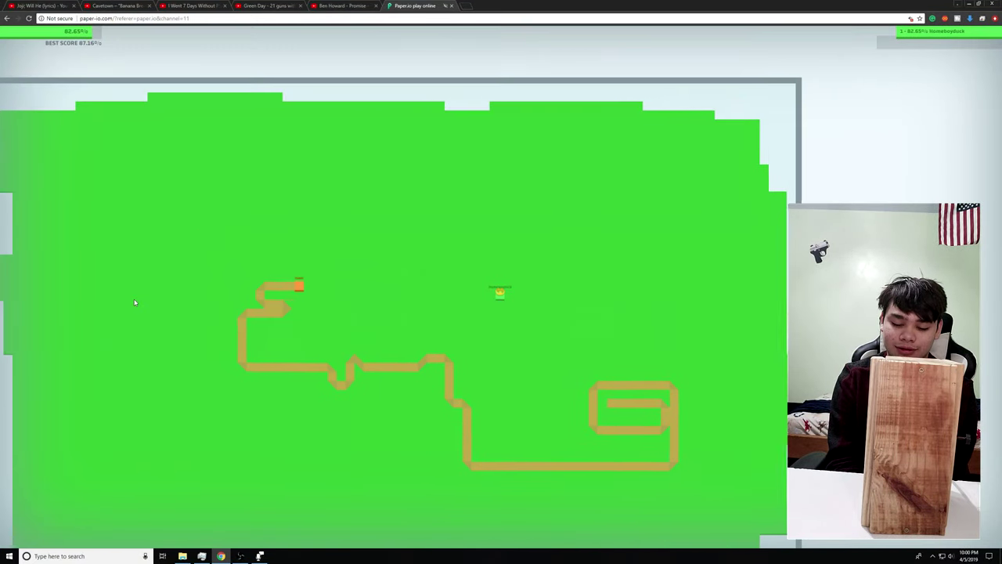
pyautogui.press('Left')
pyautogui.press('Up')
pyautogui.press('Down')
pyautogui.press('Right')
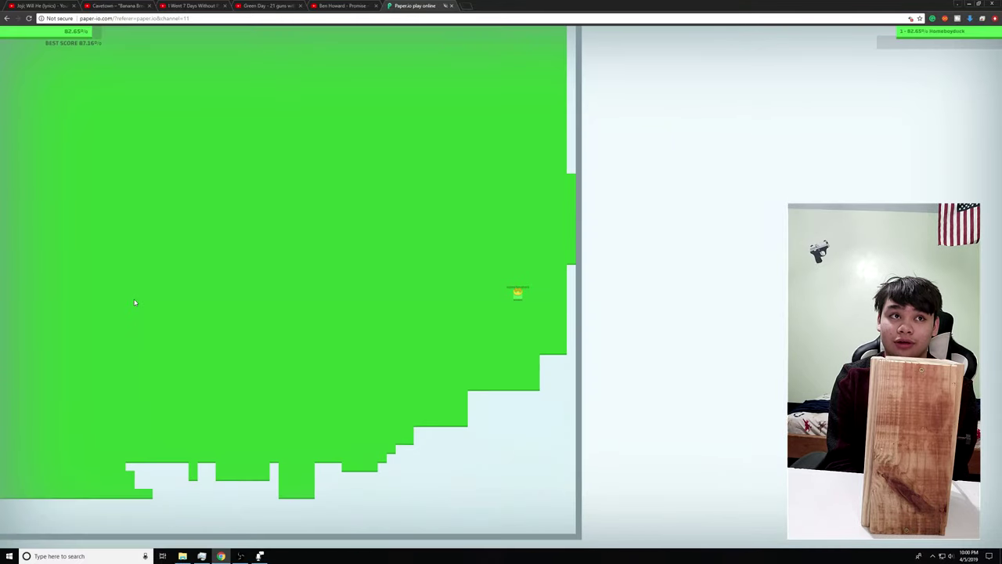
# Trace the arena's outer walls all the way around to claim the remaining gaps at the edges.
pyautogui.press('Down')
pyautogui.press('Left')
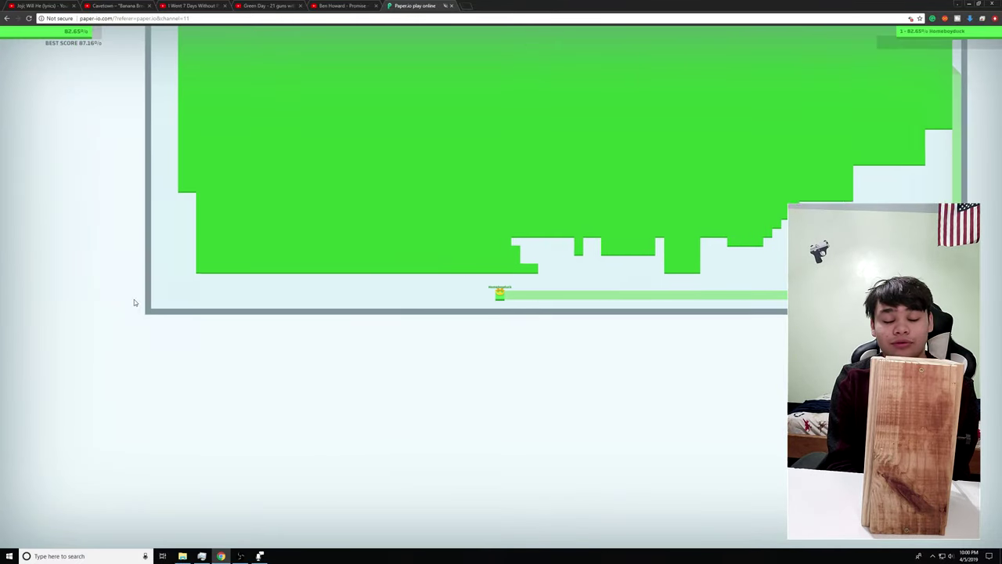
pyautogui.press('Up')
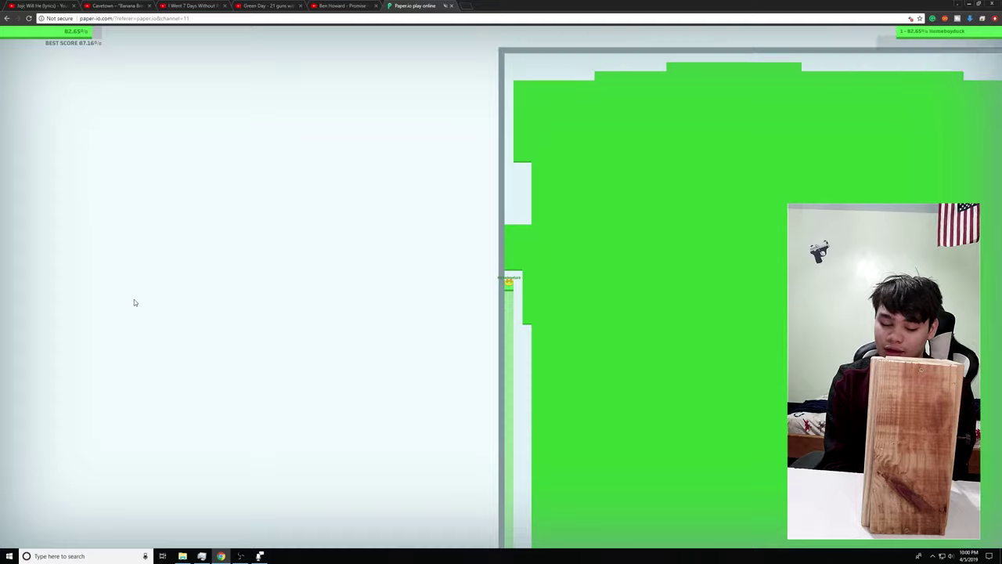
pyautogui.press('Right')
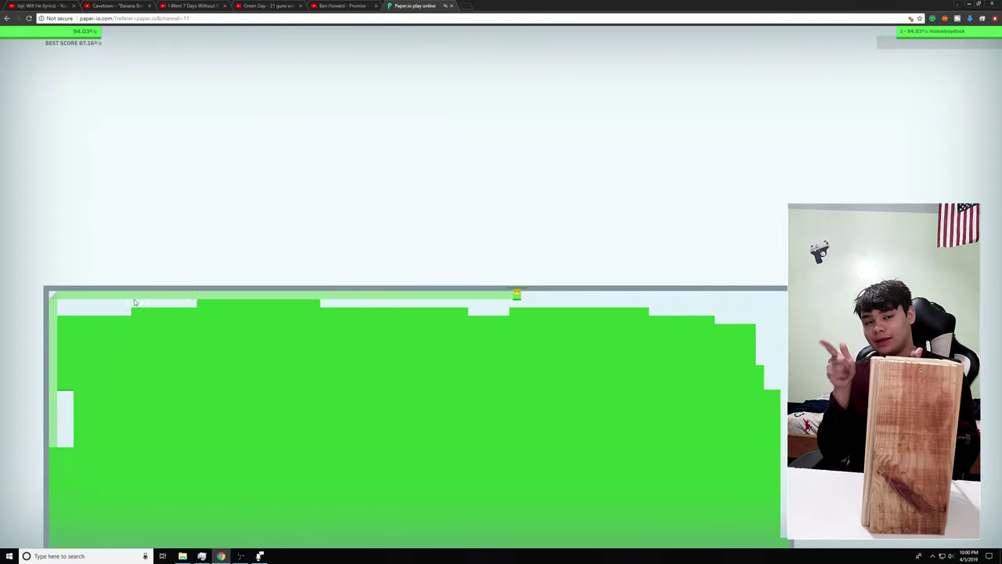
pyautogui.press('Down')
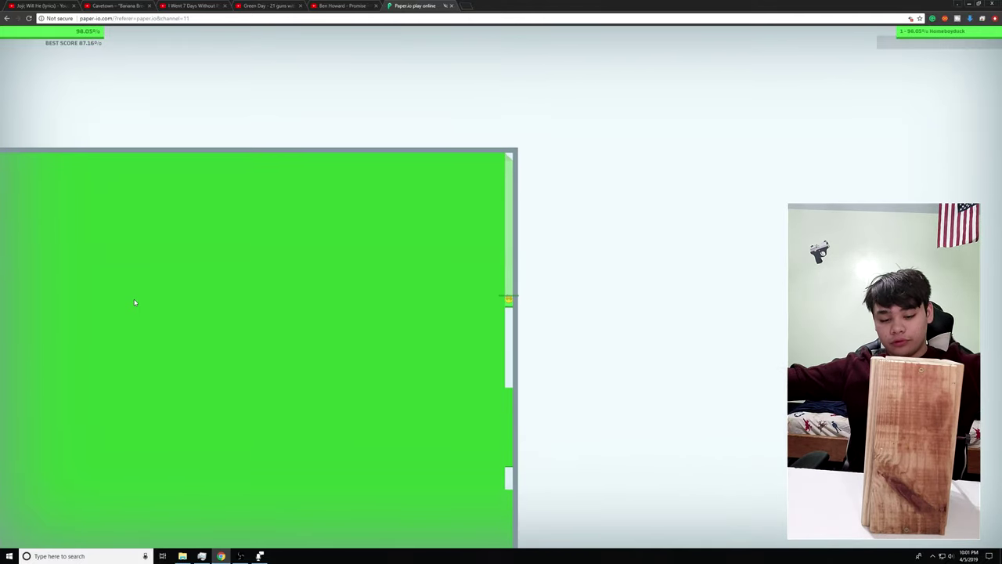
pyautogui.press('Left')
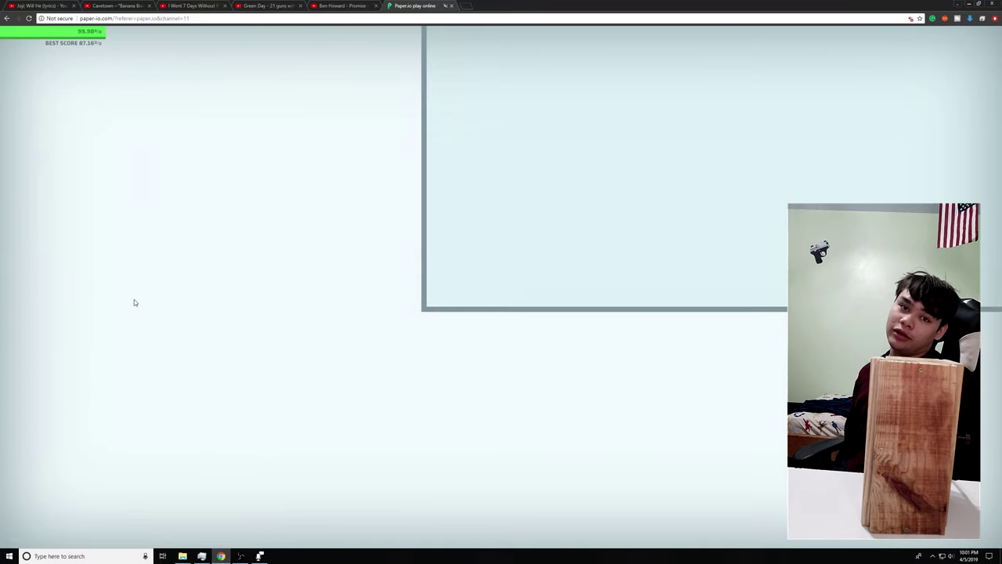
# Show the desktop, browse the Desktop folder in File Explorer, and open better stripes.sai2 in PaintTool SAI.
pyautogui.press('super')
pyautogui.press('super+d')
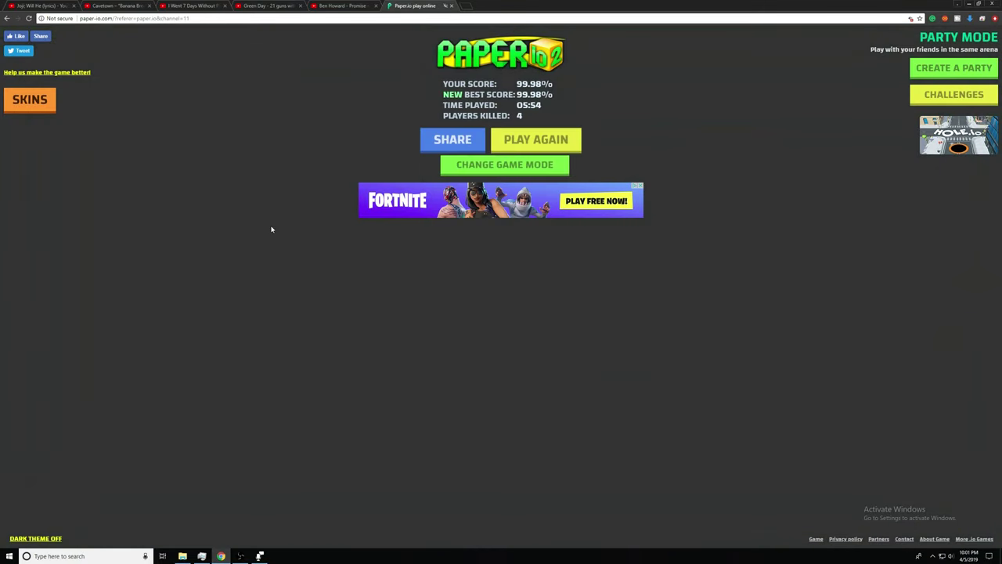
pyautogui.press('super')
pyautogui.press('super+d')
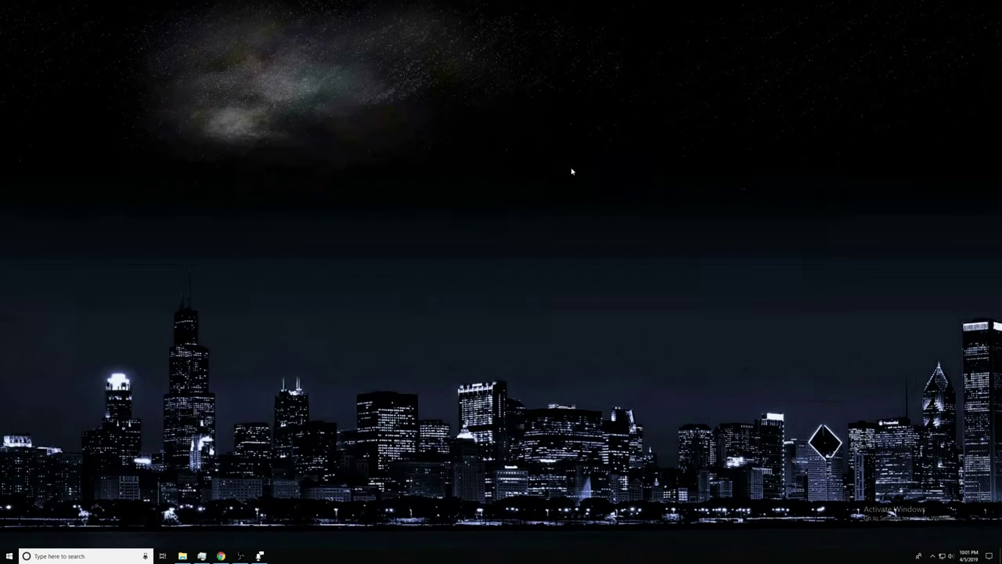
pyautogui.press('super+e')
pyautogui.click(324, 217)
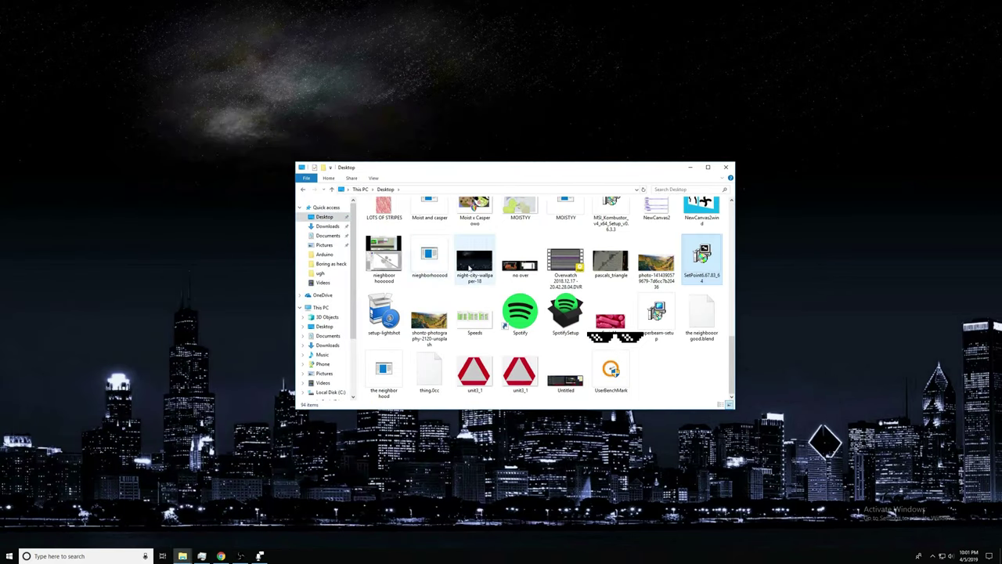
pyautogui.scroll(5, 470, 267)
pyautogui.doubleClick(519, 271)
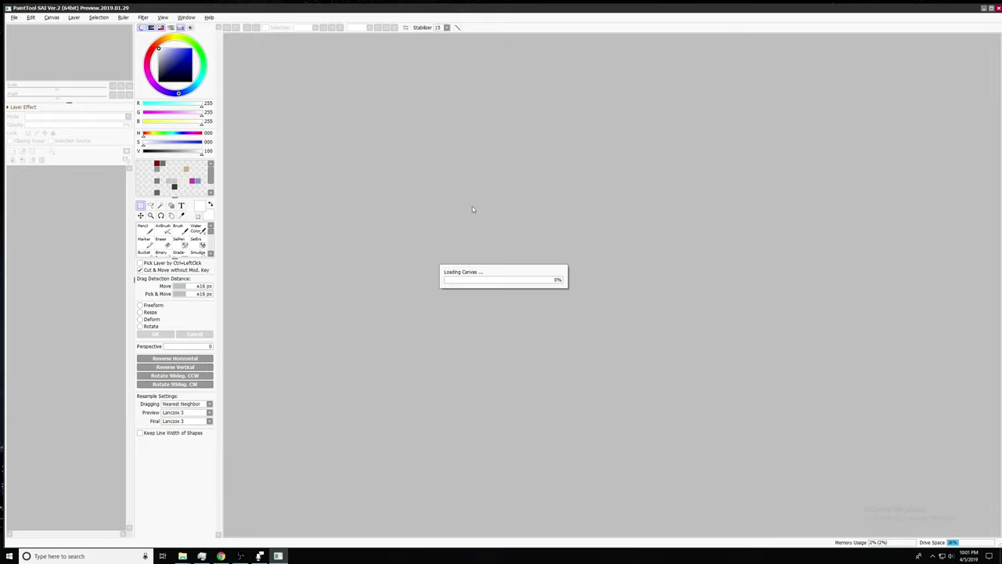
# Create a new canvas and paste the copied game results screenshot, viewed close up at the score lines.
pyautogui.hotkey('ctrl', 'n')
pyautogui.press('Return')
pyautogui.hotkey('ctrl', 'v')
pyautogui.scroll(10, 577, 188)
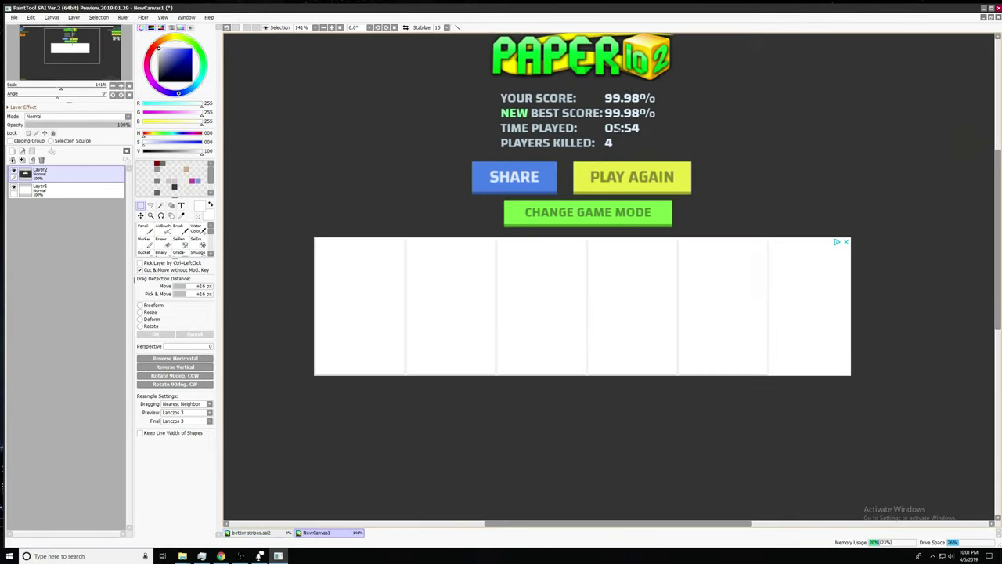
pyautogui.scroll(2, 577, 188)
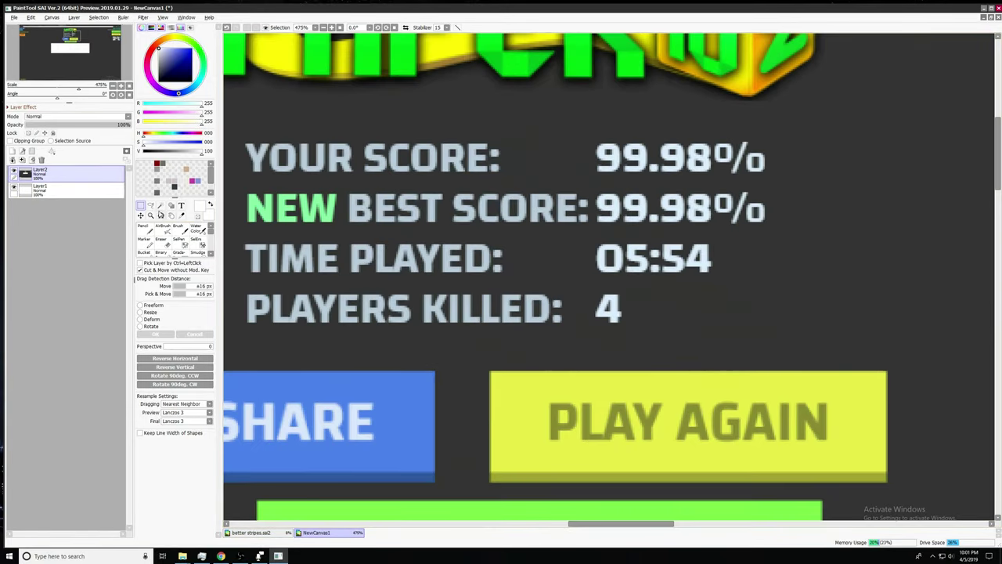
# Switch to the Pencil tool and reduce its brush size to 20.
pyautogui.click(143, 226)
pyautogui.scroll(2, 689, 168)
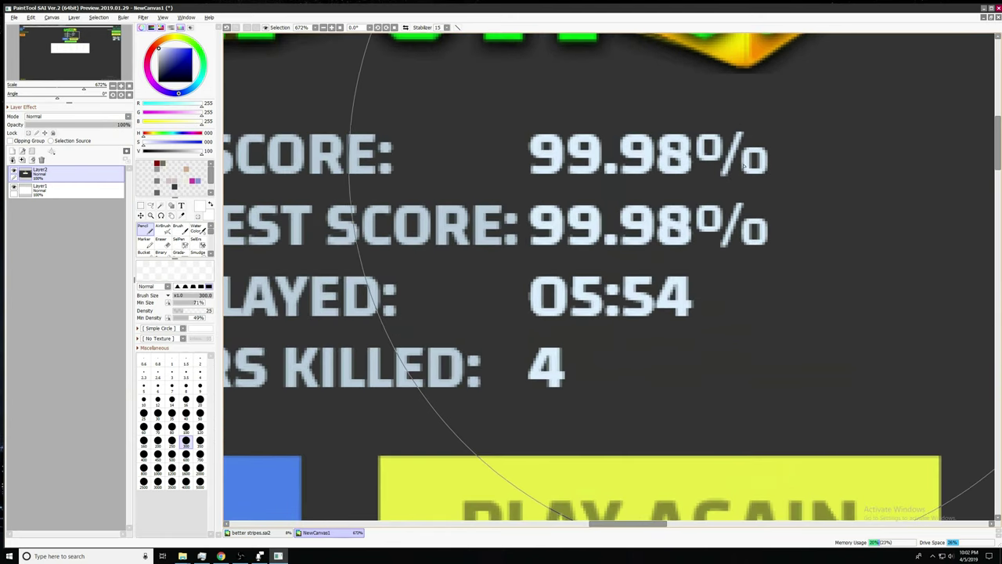
pyautogui.press('[')
pyautogui.press('[')
pyautogui.press('[')
pyautogui.press('[')
pyautogui.press('[')
pyautogui.press('[')
pyautogui.press('[')
pyautogui.press('[')
pyautogui.press('[')
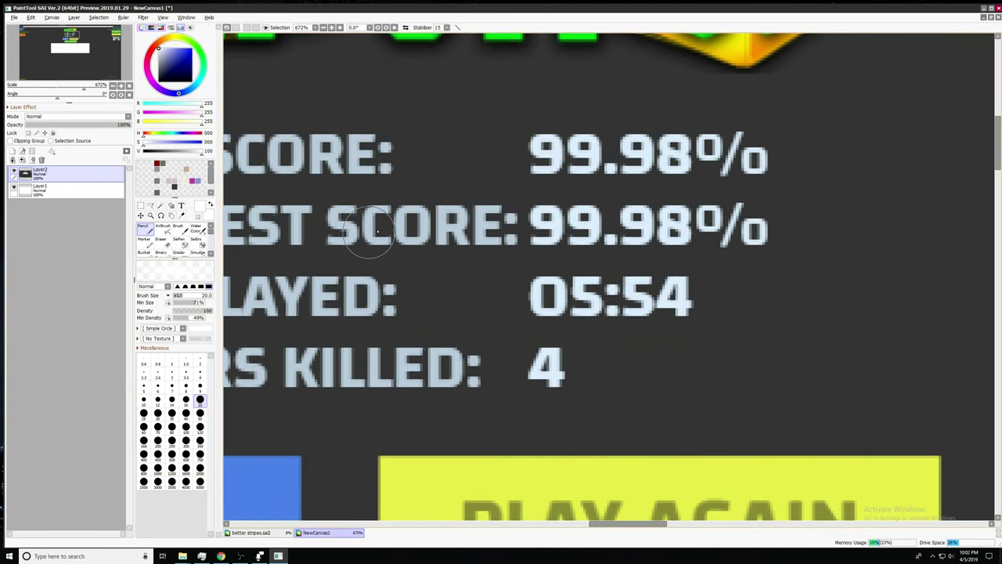
# Paint over the 99.98 beside YOUR SCORE with the dark grey background colour at brush size 10, leaving the percent sign.
pyautogui.scroll(-1, 540, 149)
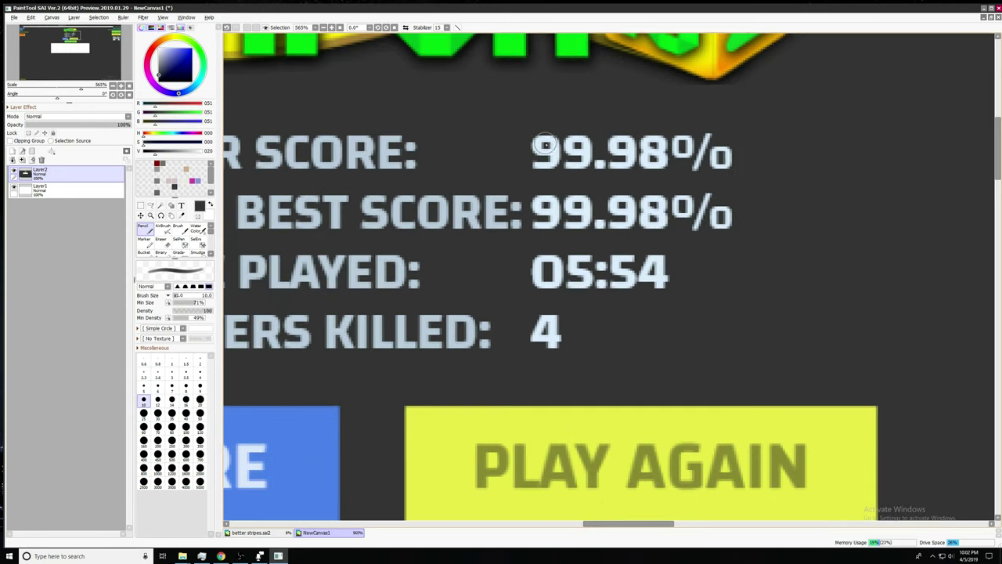
pyautogui.scroll(2, 643, 159)
pyautogui.moveTo(682, 154); pyautogui.dragTo(566, 185)
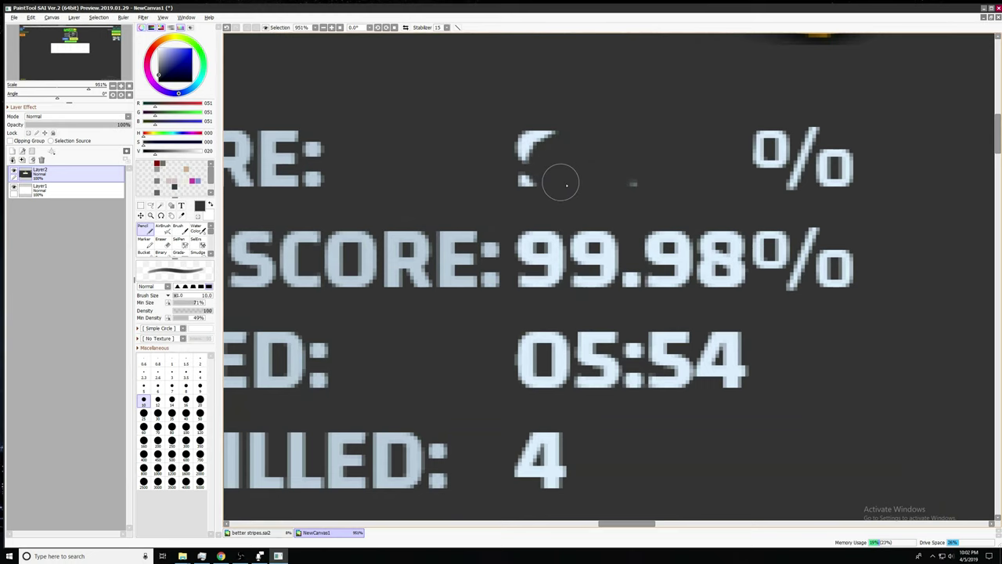
pyautogui.scroll(-3, 579, 165)
pyautogui.scroll(2, 436, 161)
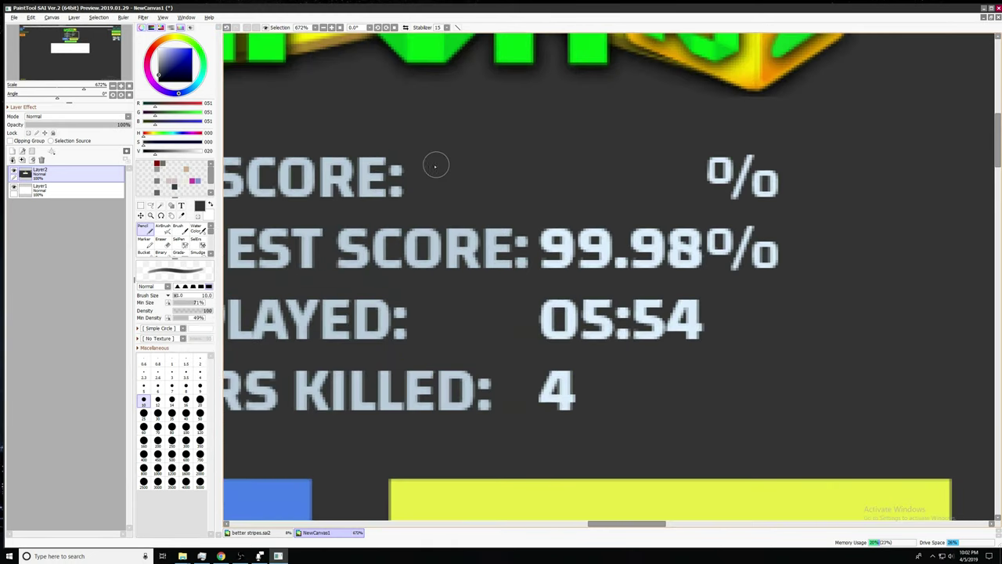
pyautogui.scroll(1, 260, 200)
# Add the text 100 in the cleared YOUR SCORE space, in Impact at 20 px, coloured with the pale blue sampled from the score digits.
pyautogui.click(182, 206)
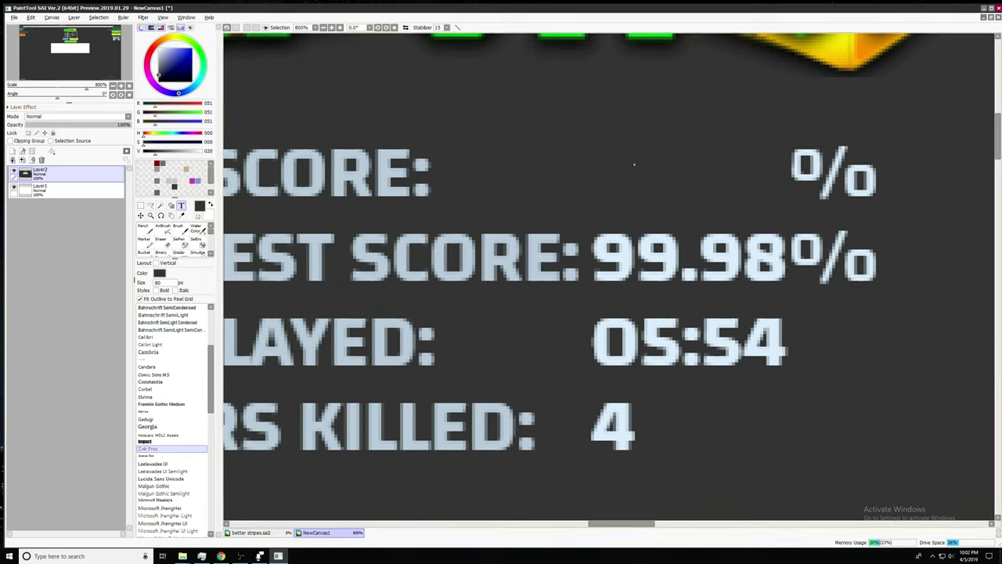
pyautogui.click(607, 160)
pyautogui.keyDown('alt'); pyautogui.click(624, 254); pyautogui.keyUp('alt')
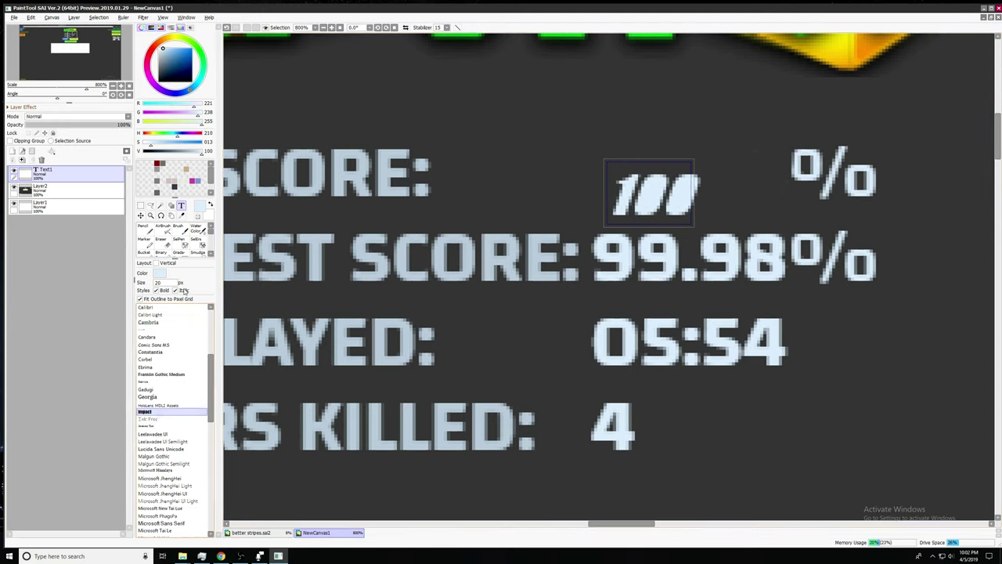
# Style the YOUR SCORE text 100 as Impact italic without bold, after trying Georgia.
pyautogui.click(176, 290)
pyautogui.click(156, 291)
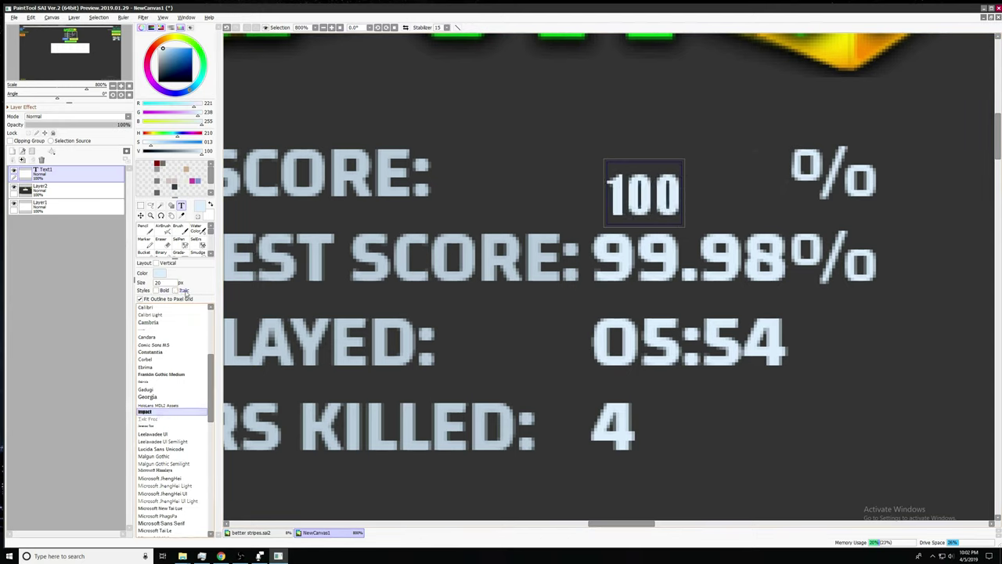
pyautogui.click(175, 290)
pyautogui.scroll(-2, 176, 369)
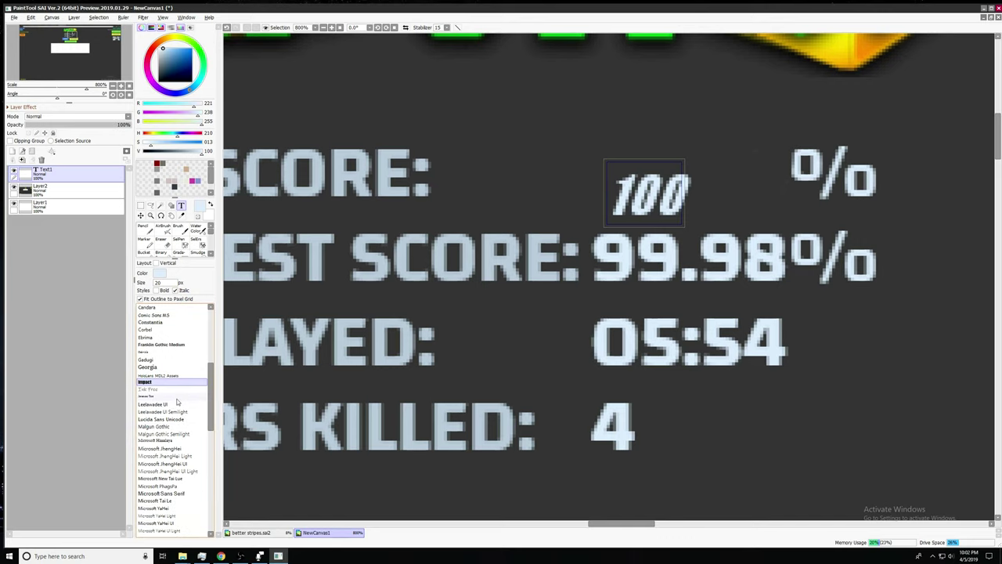
pyautogui.click(174, 389)
pyautogui.click(174, 376)
pyautogui.click(173, 367)
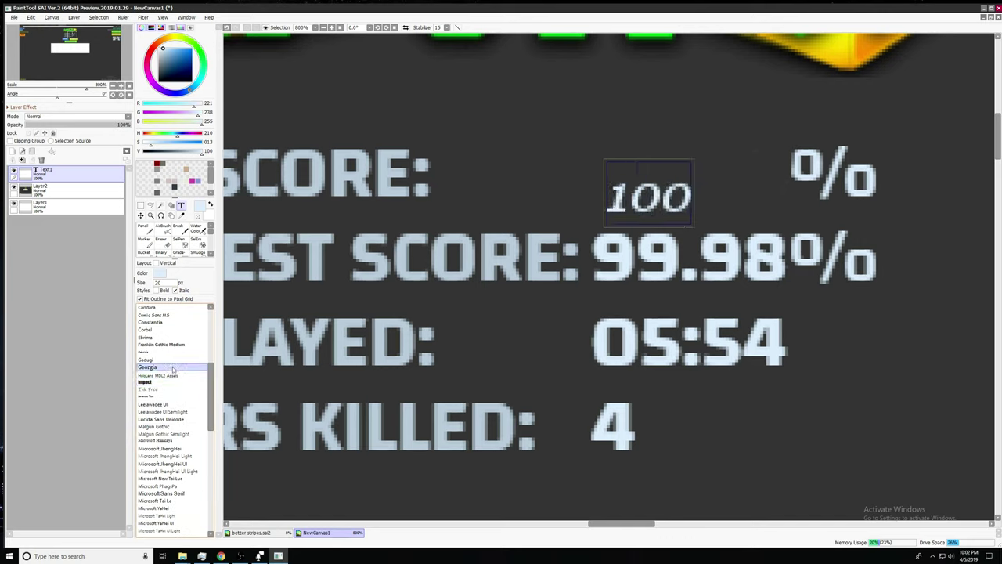
pyautogui.click(172, 382)
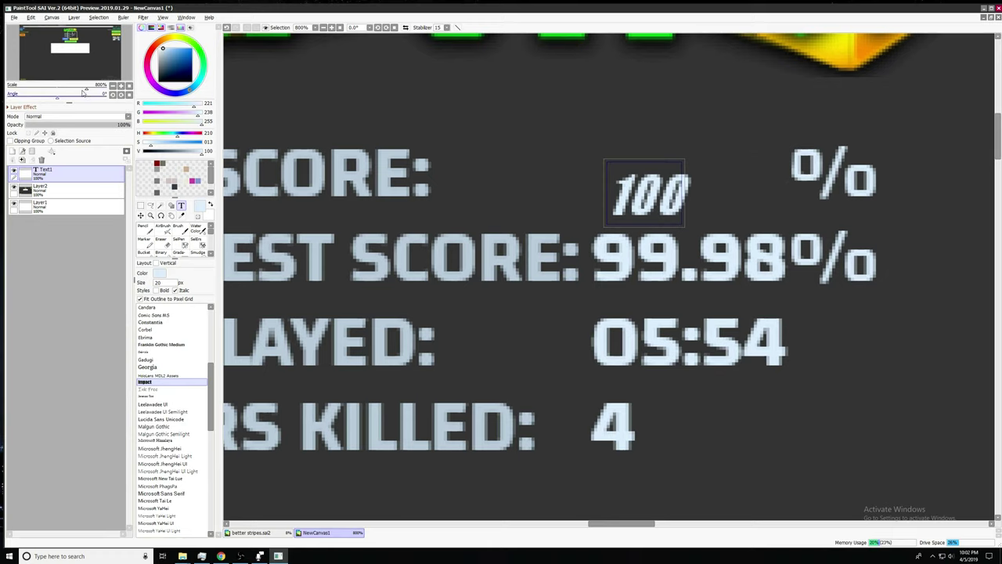
# Move the 100 text on the YOUR SCORE line over so it sits just beside the percent sign.
pyautogui.click(89, 191)
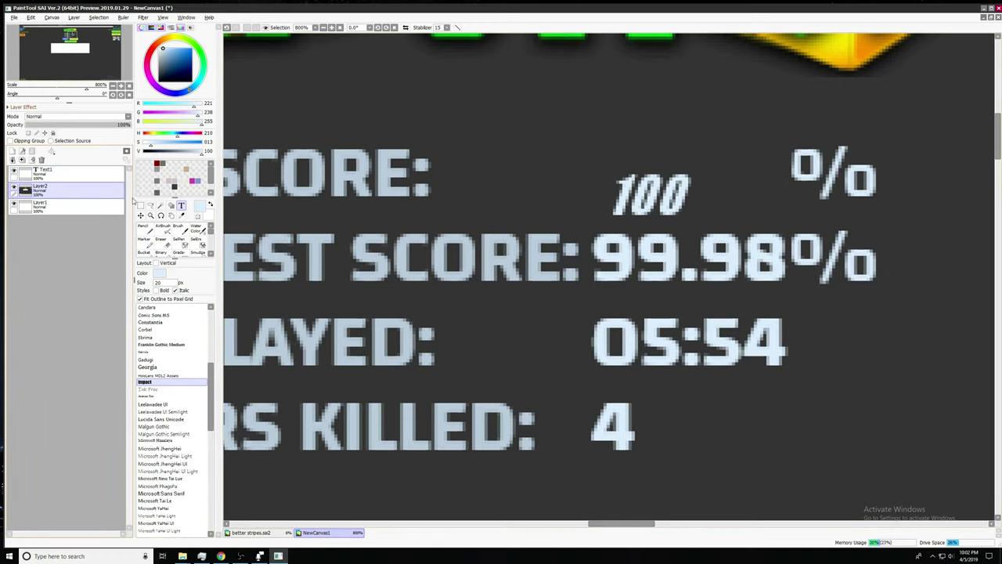
pyautogui.click(143, 216)
pyautogui.moveTo(626, 226); pyautogui.dragTo(657, 229)
pyautogui.scroll(-3, 658, 229)
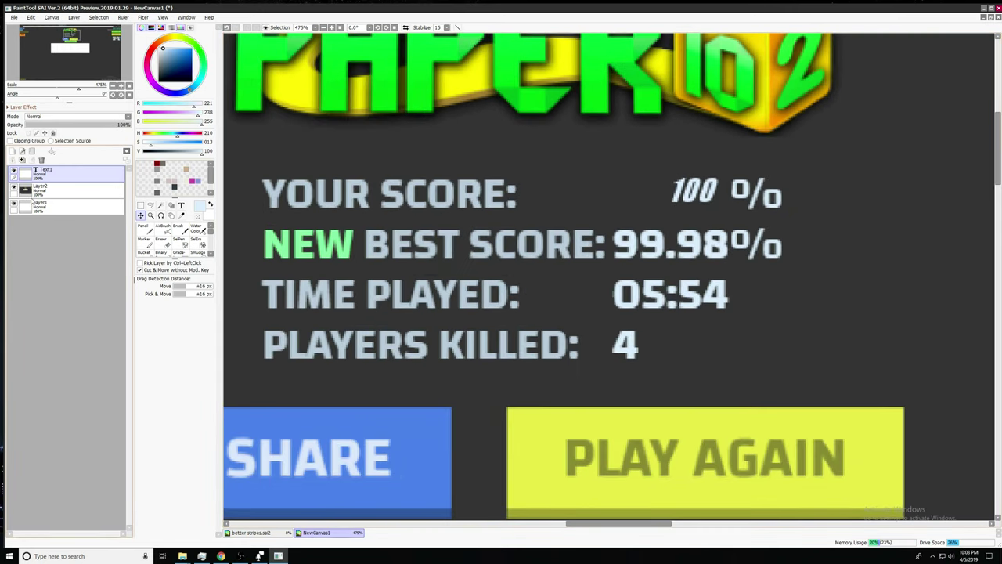
# Paint over the 99.98 beside NEW BEST SCORE on Layer2 with the dark grey background colour, using the Pencil at size 10.
pyautogui.click(70, 190)
pyautogui.click(144, 230)
pyautogui.scroll(2, 638, 245)
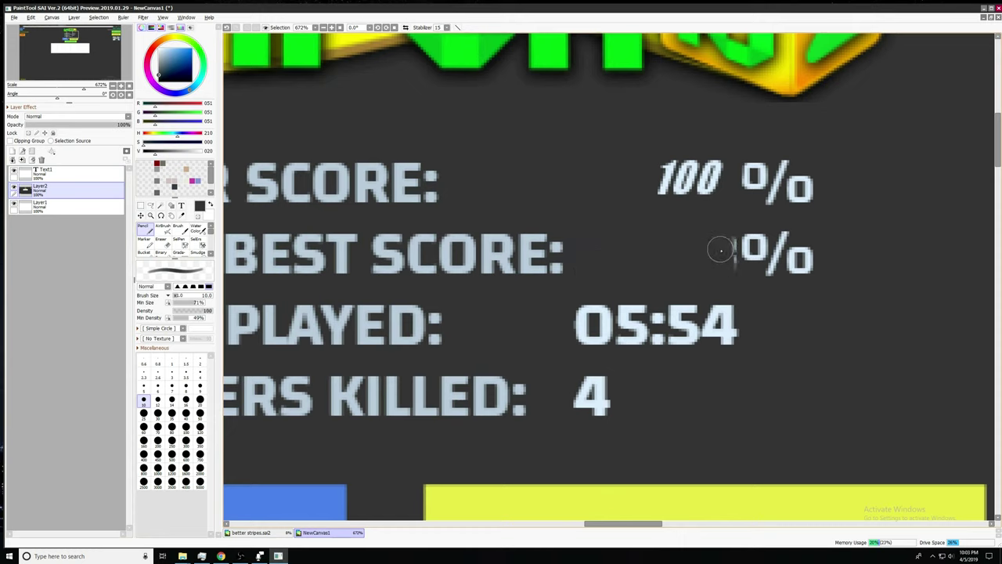
# Duplicate the 100 text layer and move the copy down beside the percent sign on the NEW BEST SCORE line.
pyautogui.click(67, 178)
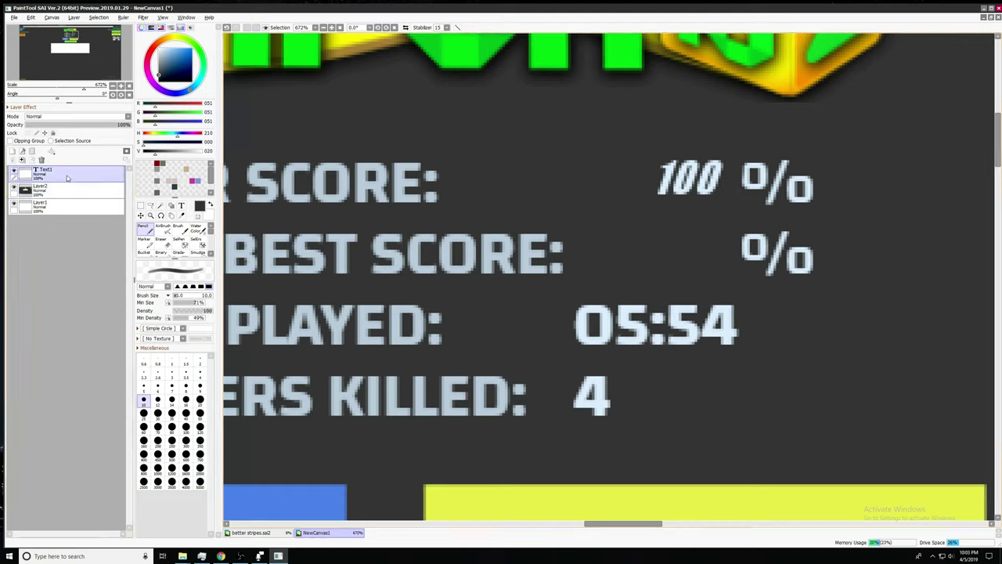
pyautogui.click(74, 17)
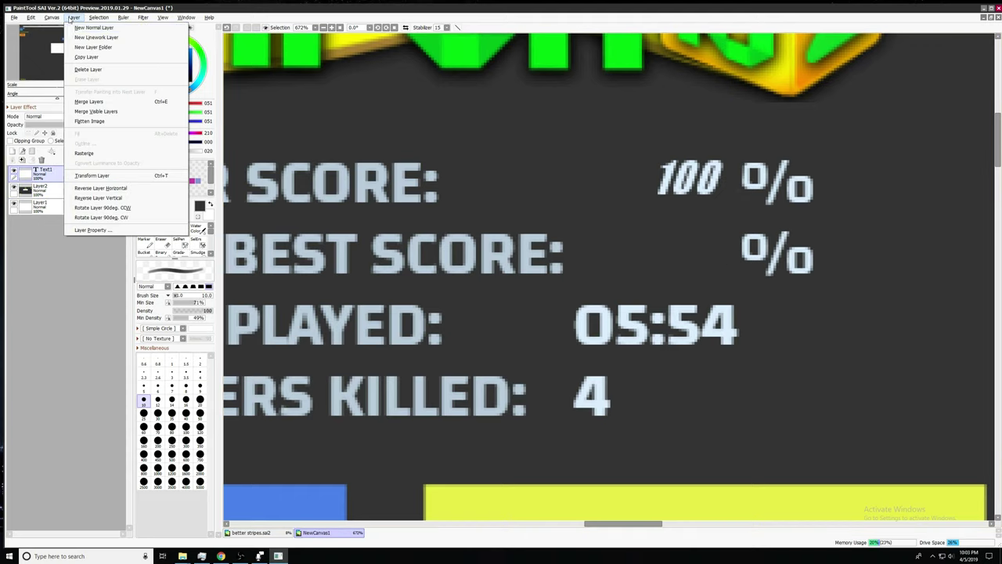
pyautogui.click(91, 58)
pyautogui.click(142, 215)
pyautogui.moveTo(572, 216); pyautogui.dragTo(574, 287)
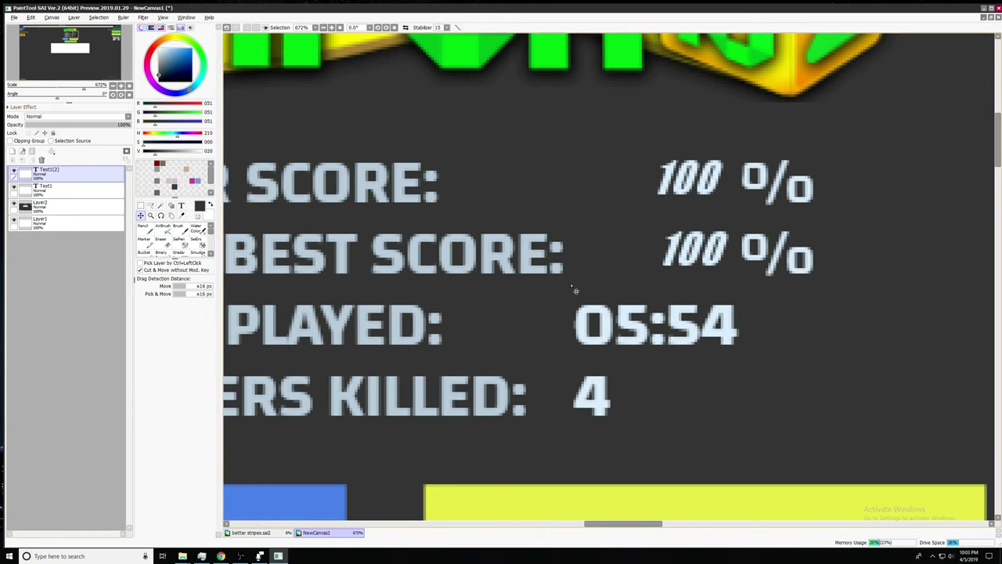
# Paint over the 4 beside PLAYERS KILLED on Layer2 with the dark grey background colour, using the Pencil.
pyautogui.scroll(-2, 574, 287)
pyautogui.scroll(-2, 592, 252)
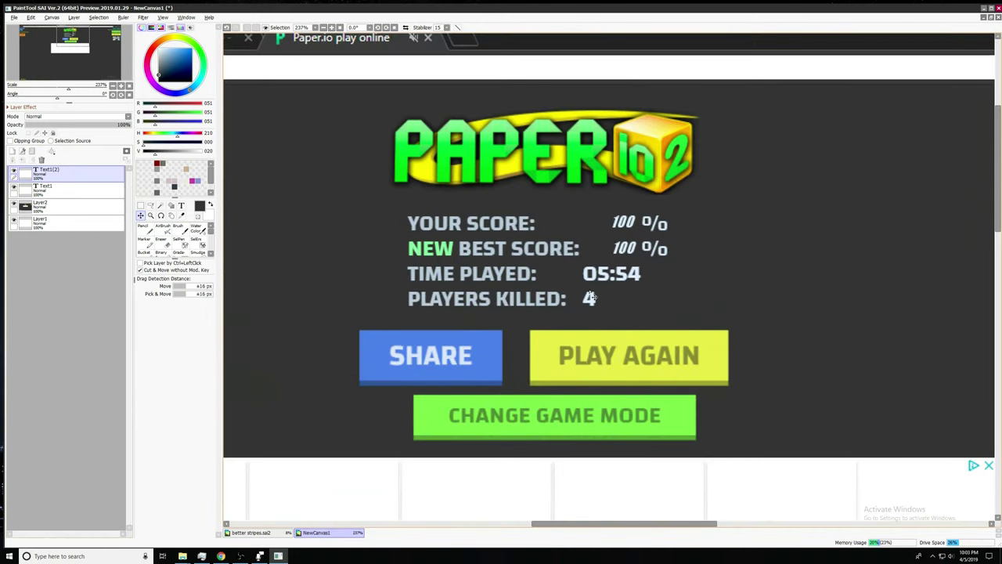
pyautogui.scroll(2, 592, 297)
pyautogui.click(45, 207)
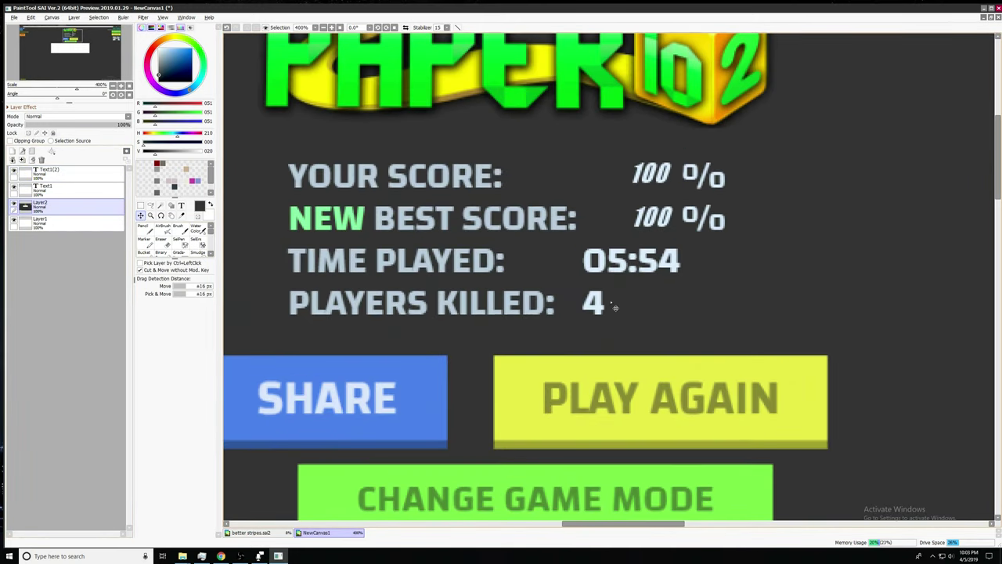
pyautogui.click(152, 232)
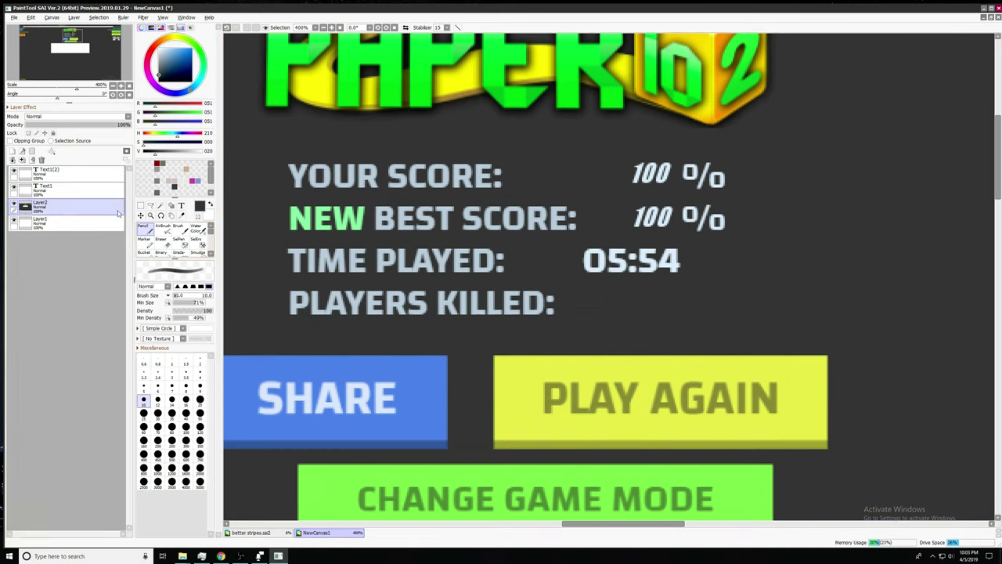
# Duplicate the NEW BEST SCORE text layer and move the copy into the cleared PLAYERS KILLED space.
pyautogui.click(181, 207)
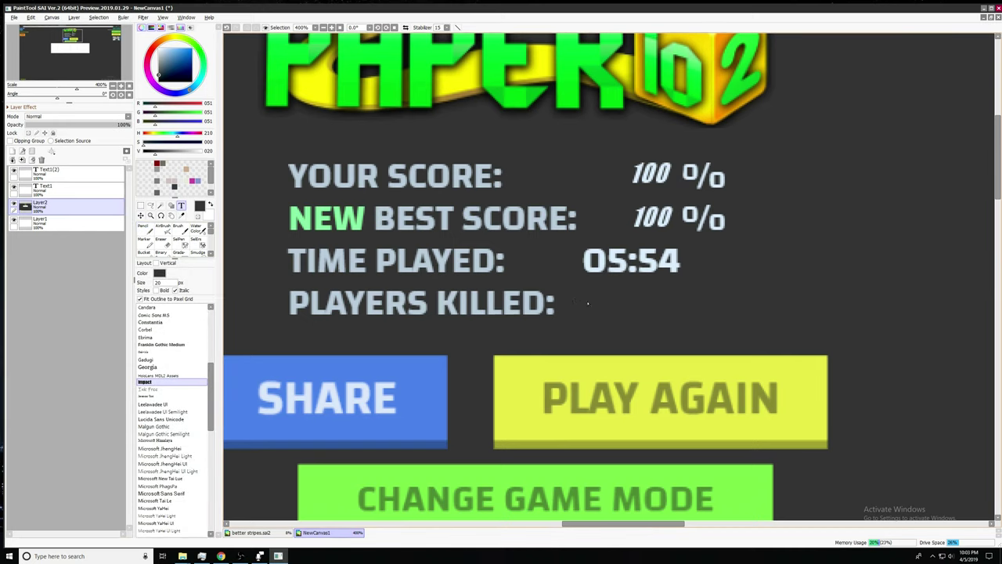
pyautogui.click(98, 168)
pyautogui.click(74, 17)
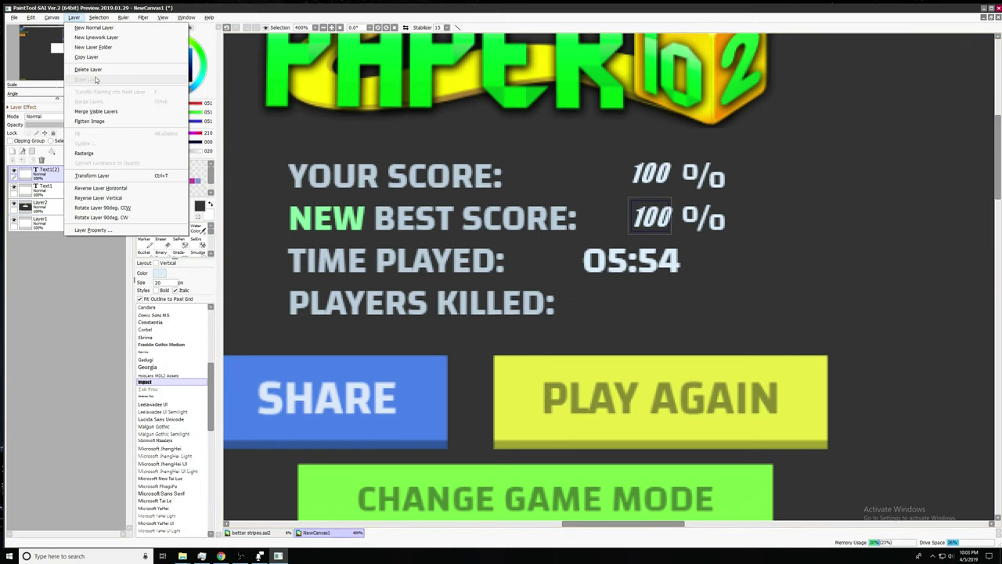
pyautogui.click(95, 59)
pyautogui.click(141, 215)
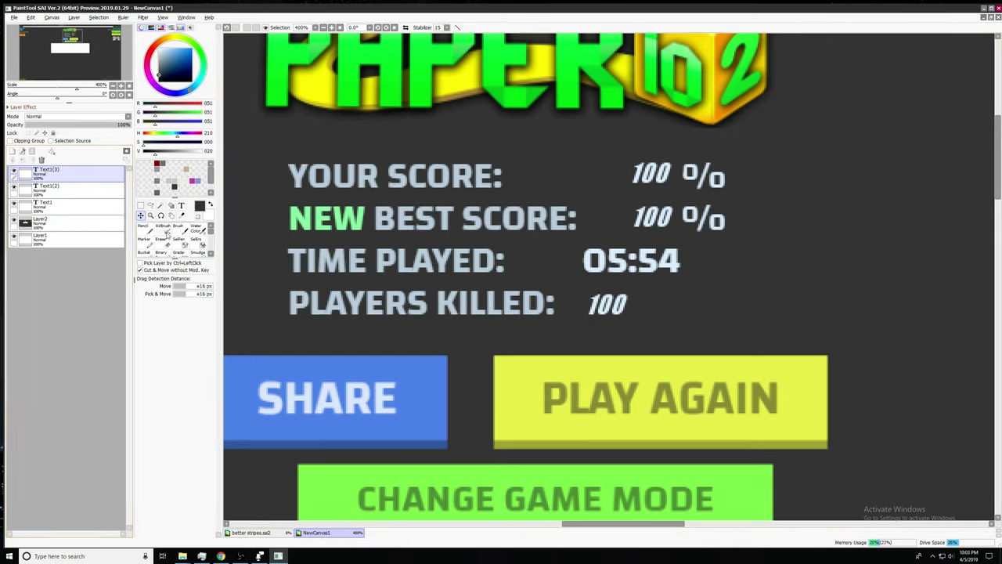
# Change the PLAYERS KILLED text to 46! and recolour it with the magenta swatch.
pyautogui.click(181, 205)
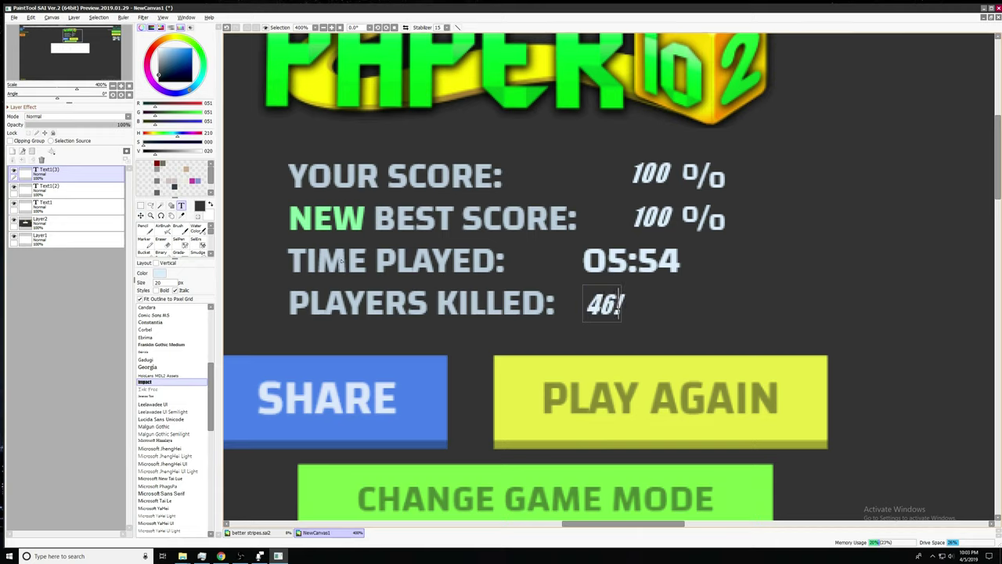
pyautogui.click(62, 191)
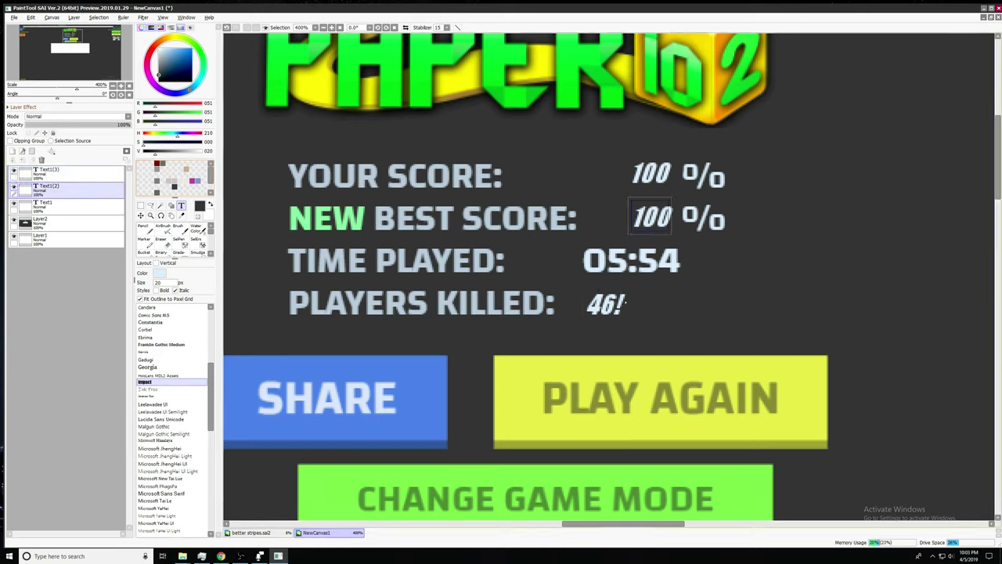
pyautogui.click(619, 310)
pyautogui.click(198, 177)
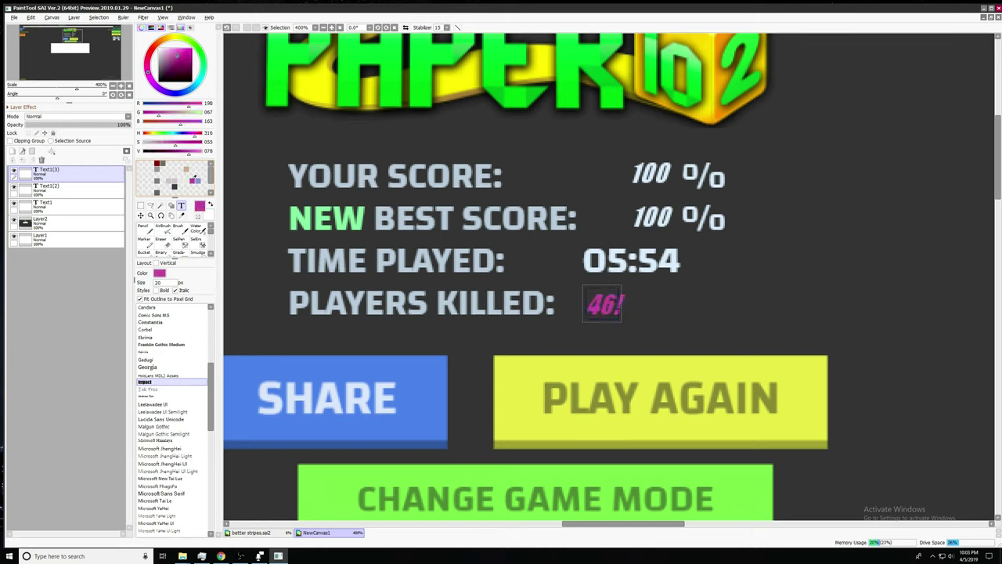
pyautogui.click(85, 186)
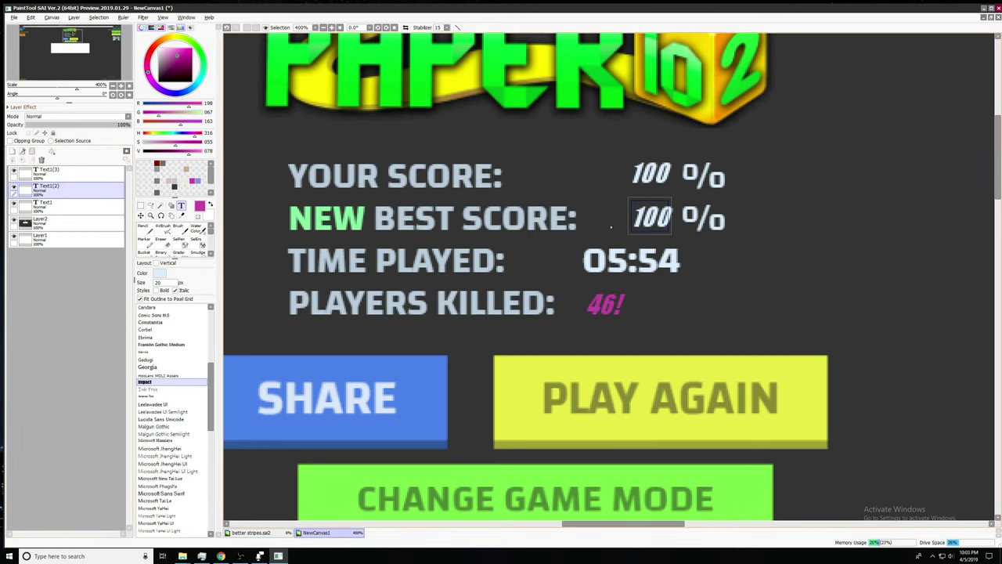
pyautogui.scroll(-5, 640, 251)
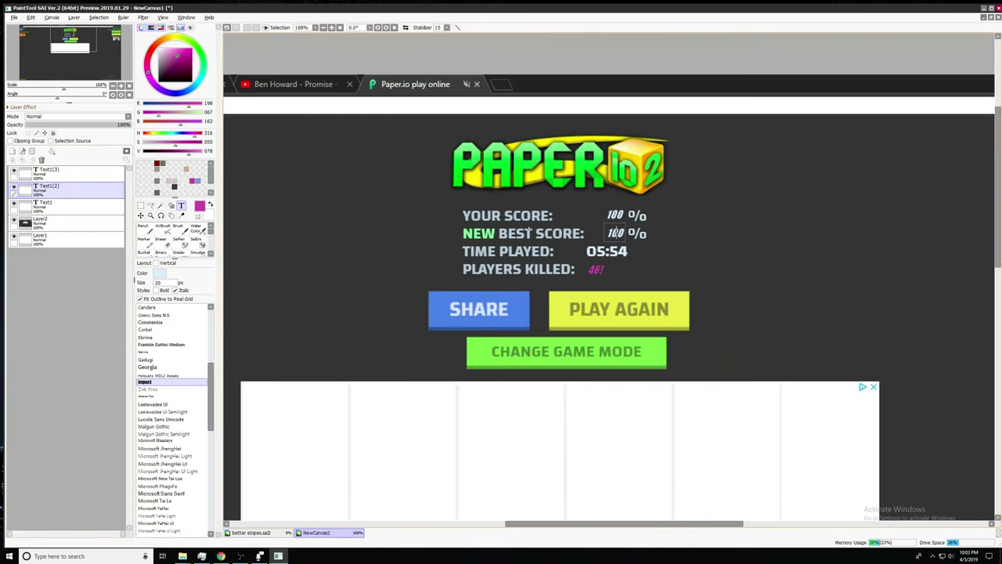
pyautogui.scroll(-4, 555, 233)
pyautogui.scroll(2, 595, 262)
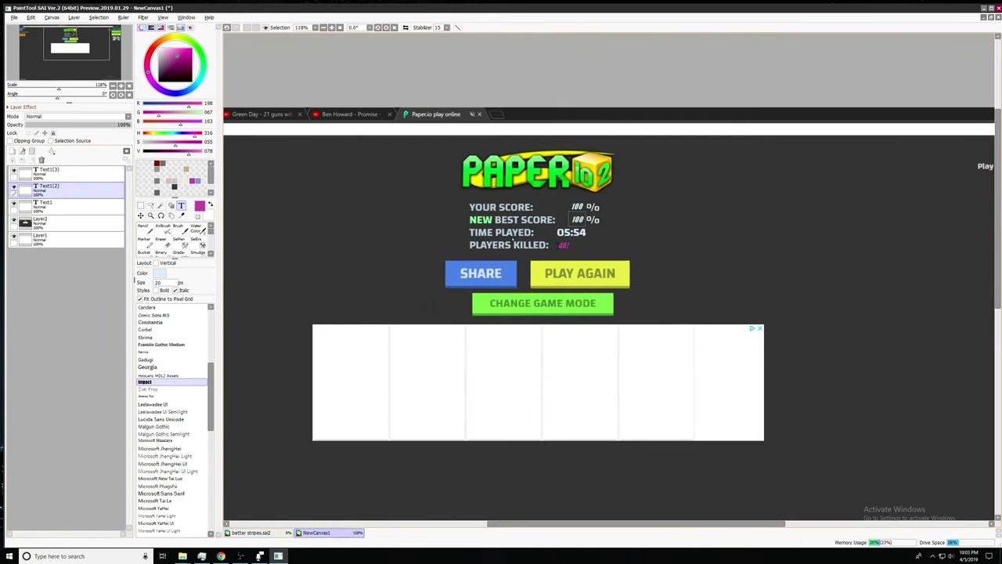
pyautogui.click(50, 223)
pyautogui.scroll(-2, 470, 207)
pyautogui.scroll(3, 539, 227)
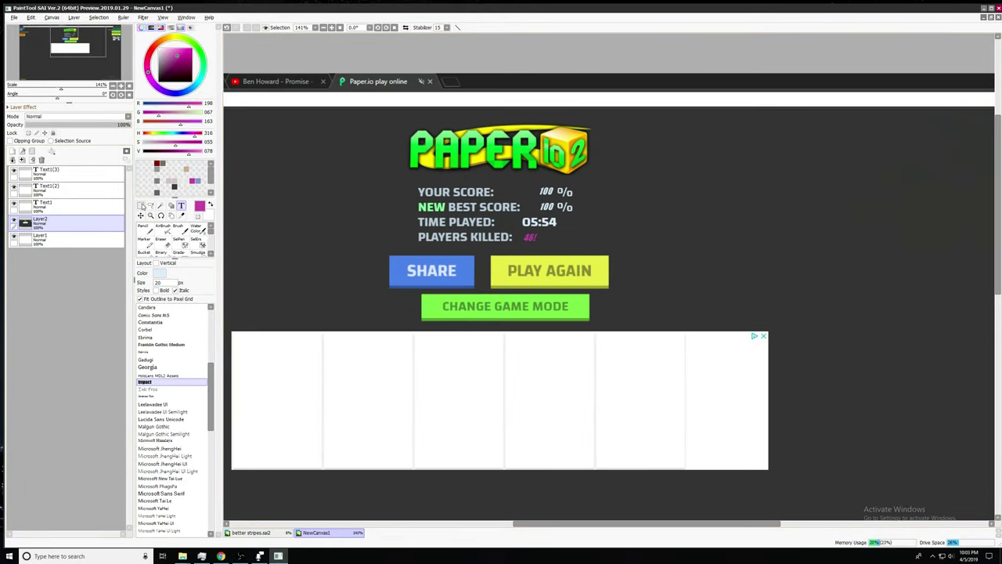
# Create a new square canvas 100 pixels wide with a white background.
pyautogui.click(142, 205)
pyautogui.hotkey('ctrl', 'n')
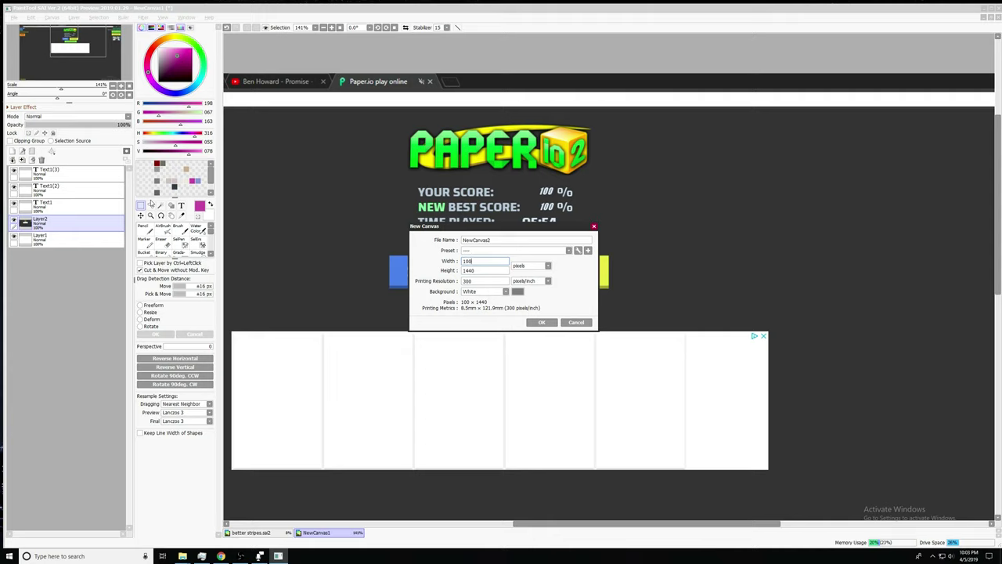
pyautogui.write('100')
pyautogui.press('Return')
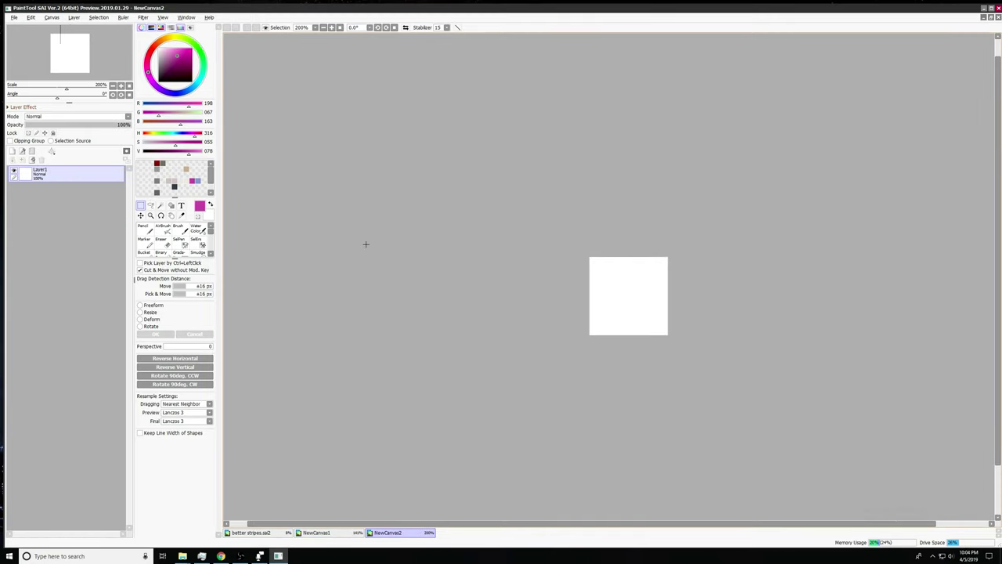
# Cover the new canvas with magenta using the Pencil, first at brush size 20 and finally at size 4000.
pyautogui.click(143, 227)
pyautogui.scroll(3, 667, 297)
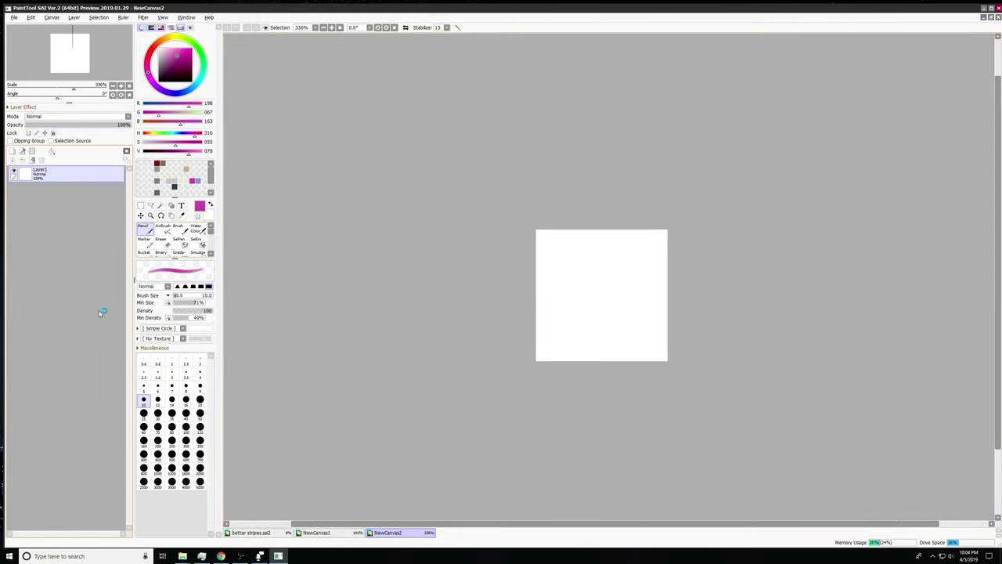
pyautogui.click(200, 401)
pyautogui.moveTo(537, 284)
pyautogui.mouseDown()
pyautogui.moveTo(656, 248)
pyautogui.moveTo(536, 274)
pyautogui.mouseUp()
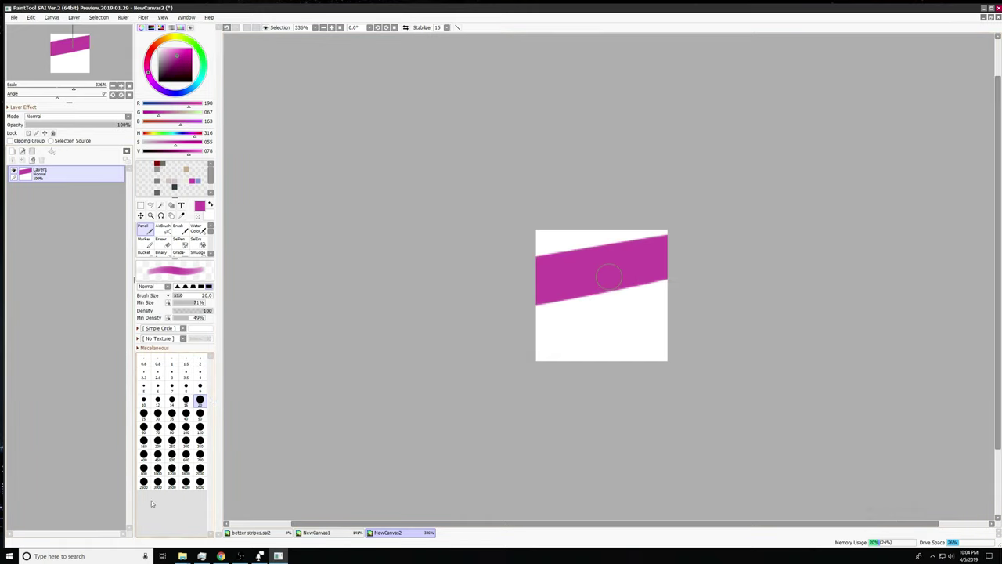
pyautogui.click(186, 482)
pyautogui.click(487, 349)
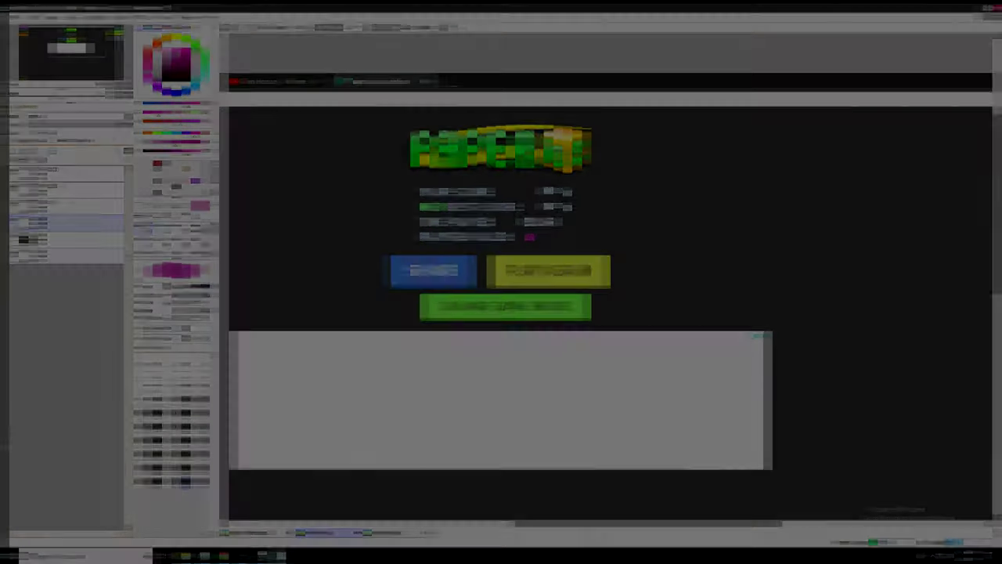
# Place the magenta square as the top layer of the screenshot canvas, enlarge it with Freeform transform and move it over the results.
pyautogui.click(89, 180)
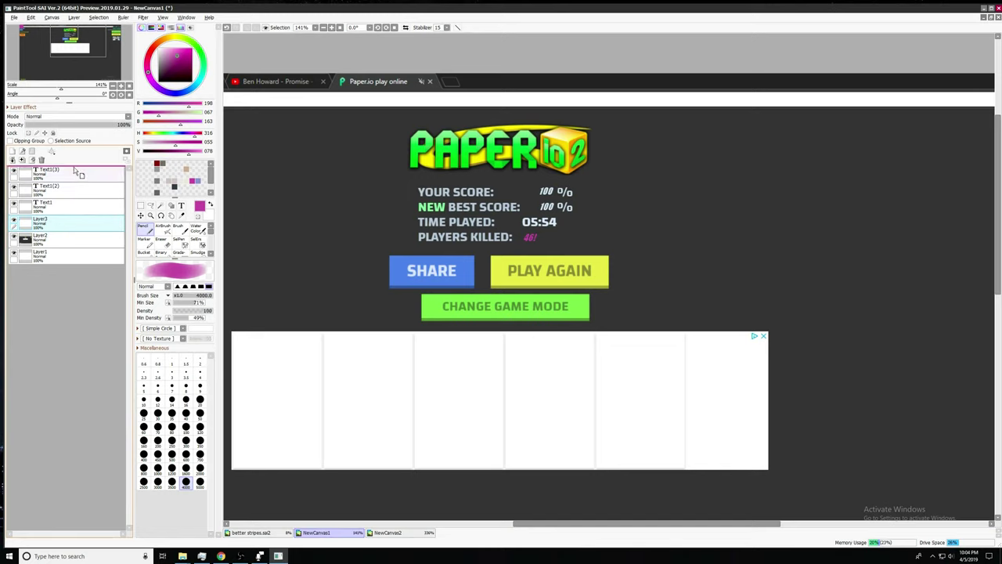
pyautogui.click(151, 306)
pyautogui.scroll(-10, 382, 332)
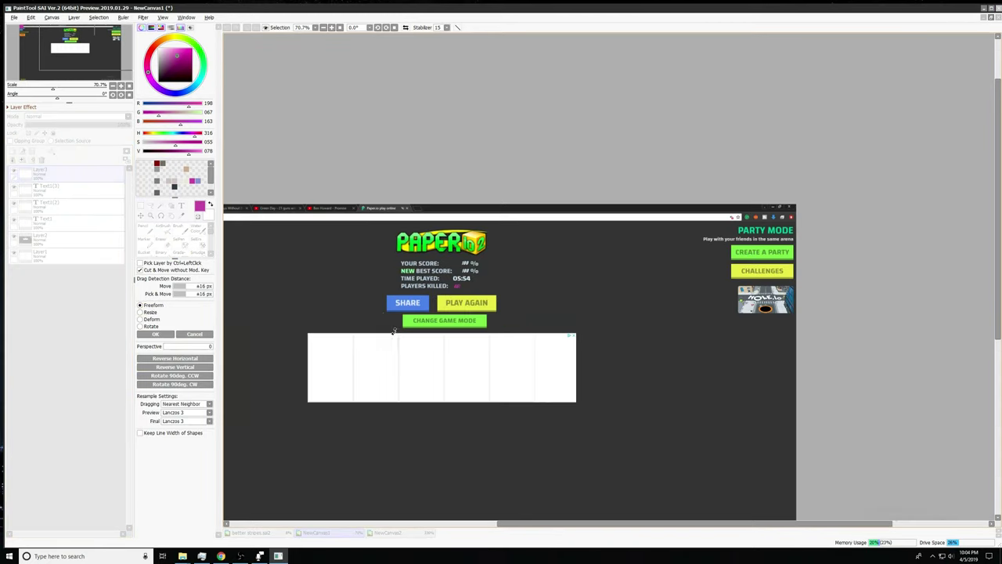
pyautogui.scroll(5, 352, 286)
pyautogui.moveTo(410, 278); pyautogui.dragTo(524, 391)
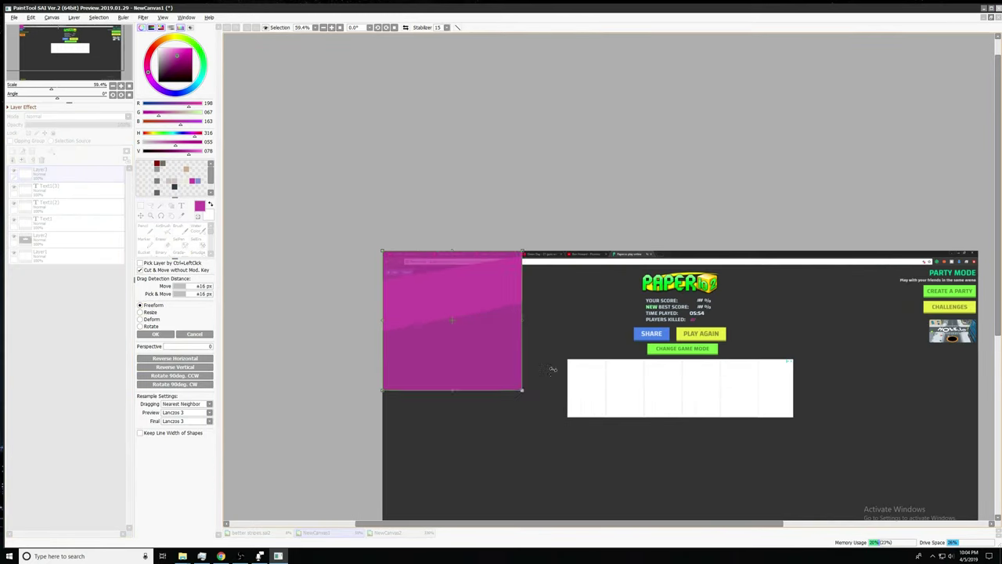
pyautogui.moveTo(492, 330); pyautogui.dragTo(718, 330)
pyautogui.scroll(4, 719, 329)
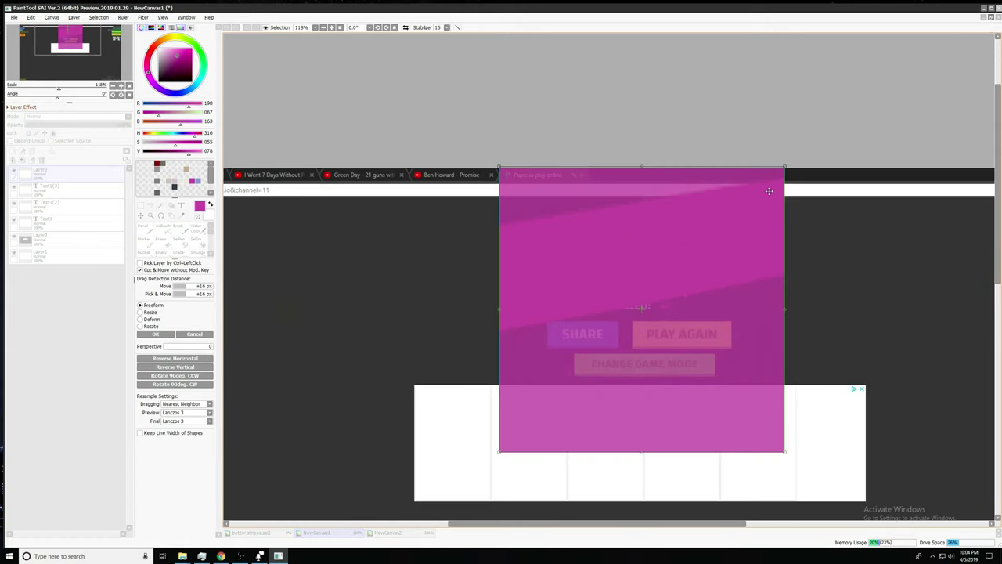
# Shrink the magenta square slightly, shift it sideways over the results area and apply the transform.
pyautogui.moveTo(785, 167); pyautogui.dragTo(757, 215)
pyautogui.moveTo(661, 268); pyautogui.dragTo(689, 266)
pyautogui.moveTo(584, 333); pyautogui.dragTo(596, 335)
pyautogui.click(162, 334)
# Switch to Chrome and search the web for train of thoot in a new tab.
pyautogui.hotkey('alt', 'Tab')
pyautogui.hotkey('alt', 'Tab')
pyautogui.hotkey('alt', 'Tab')
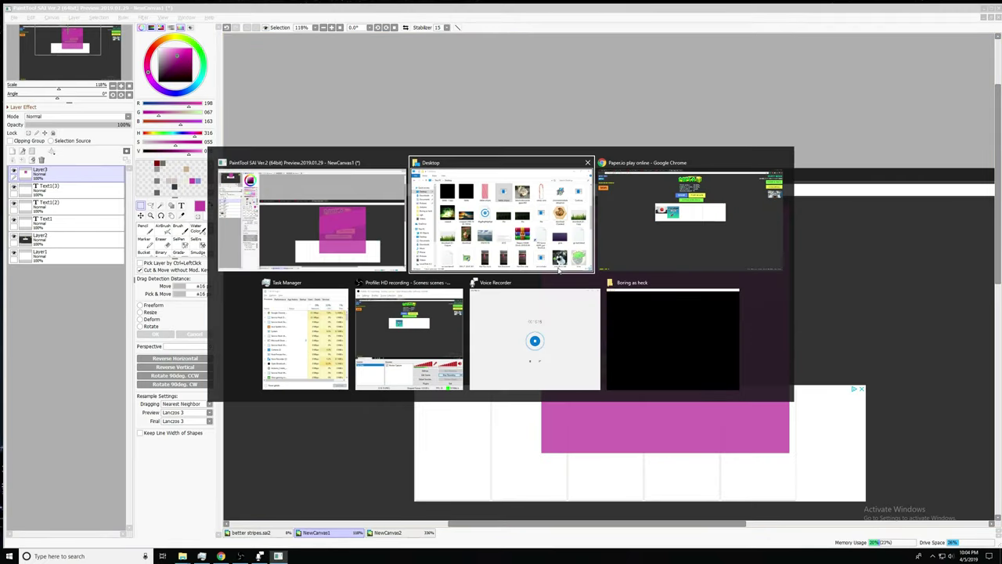
pyautogui.hotkey('alt', 'Tab')
pyautogui.hotkey('ctrl', 't')
pyautogui.write('trai')
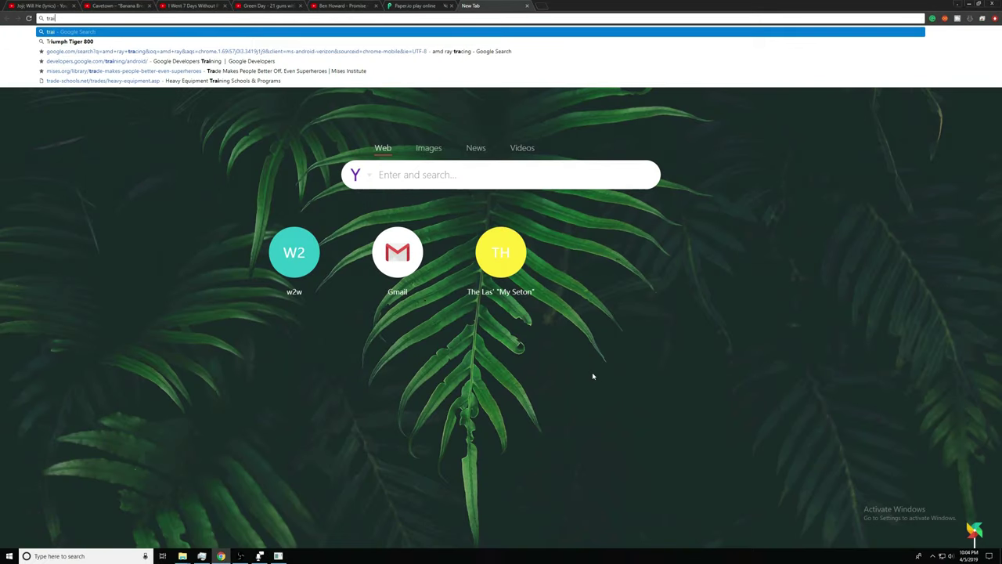
pyautogui.write('n of thot')
pyautogui.press('Return')
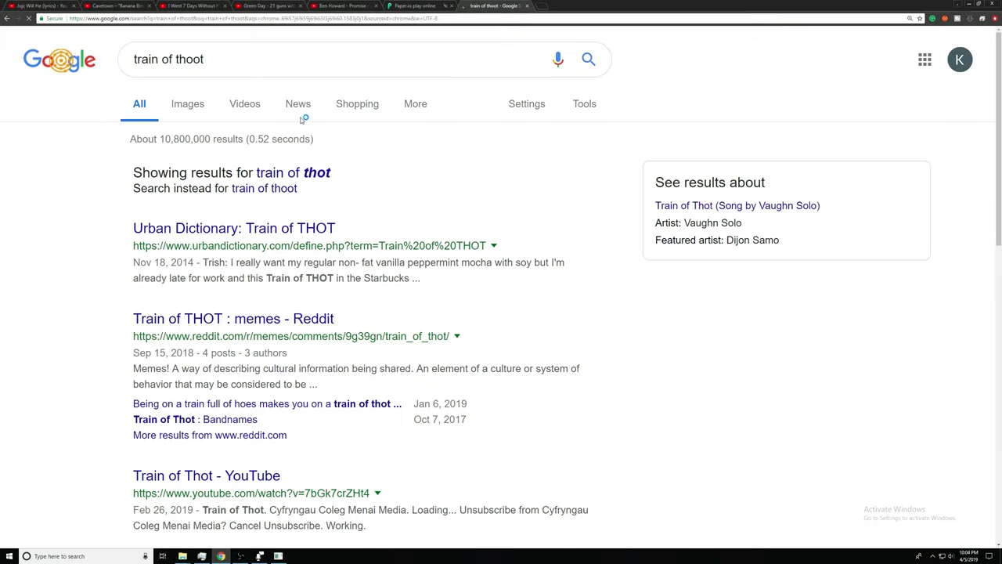
# Show the image results, copy the Train of THOT Supreme meme picture and switch back to PaintTool SAI.
pyautogui.click(199, 104)
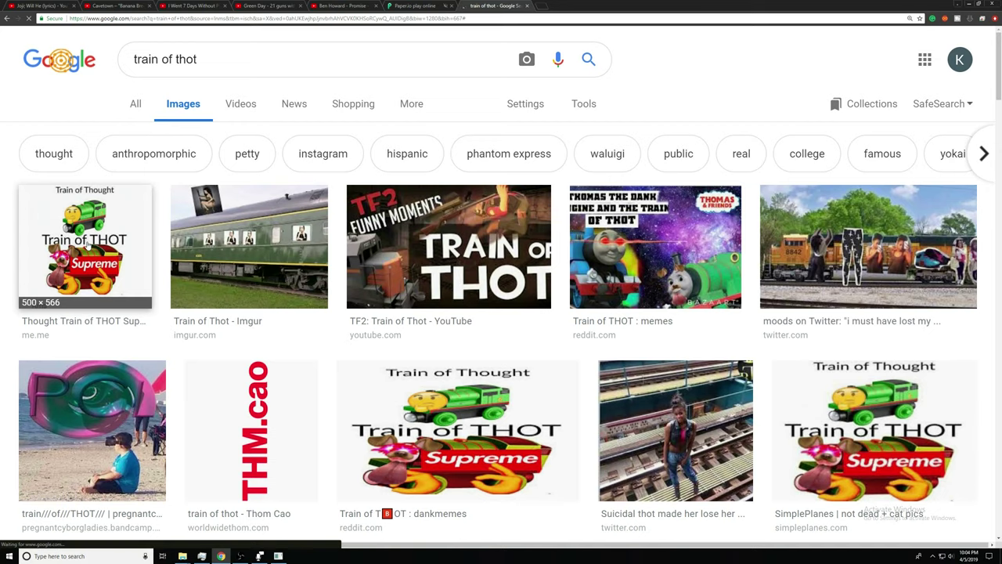
pyautogui.rightClick(100, 250)
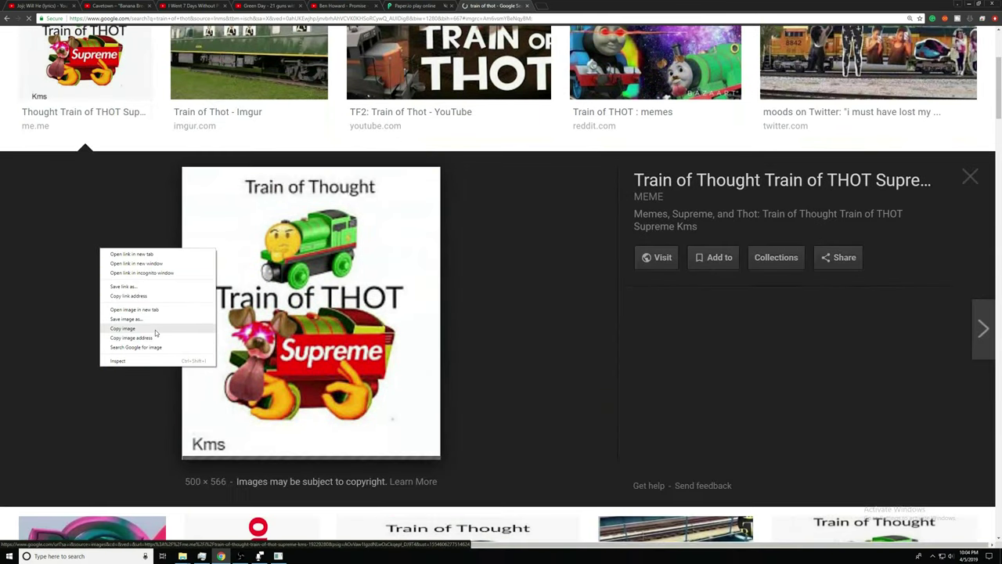
pyautogui.click(98, 249)
pyautogui.rightClick(309, 321)
pyautogui.hotkey('alt', 'Tab')
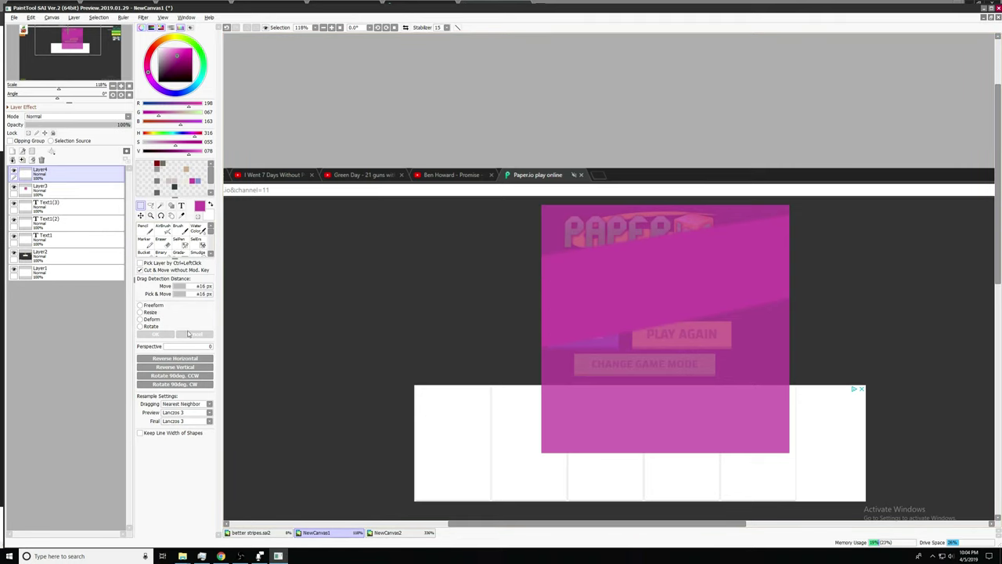
# Paste the meme as a new layer, move it over the magenta square with Freeform transform and apply the transform.
pyautogui.click(152, 303)
pyautogui.scroll(-6, 580, 349)
pyautogui.scroll(6, 462, 301)
pyautogui.moveTo(309, 323); pyautogui.dragTo(944, 404)
pyautogui.scroll(-5, 762, 335)
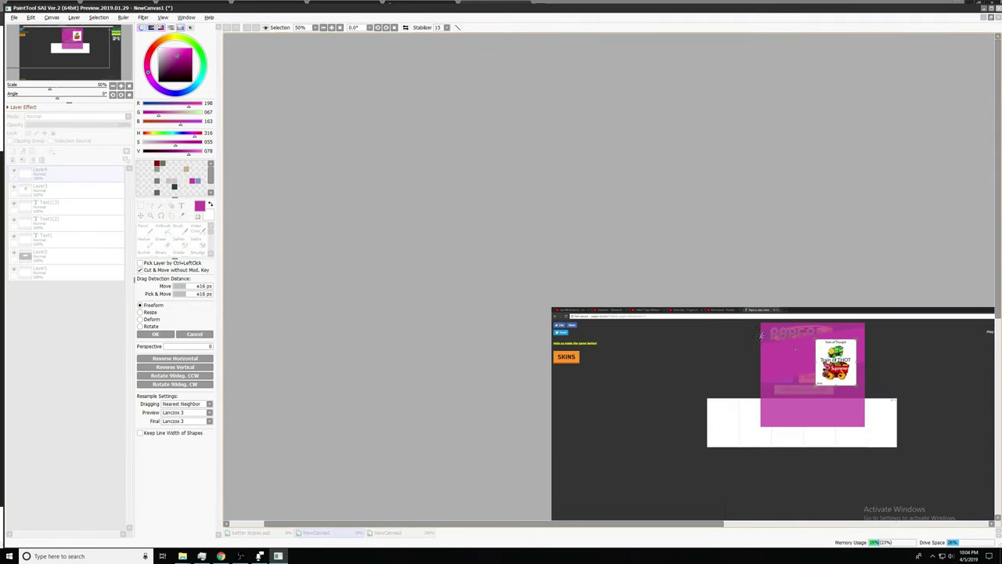
pyautogui.scroll(7, 957, 434)
pyautogui.scroll(2, 538, 201)
pyautogui.click(157, 333)
pyautogui.scroll(2, 278, 180)
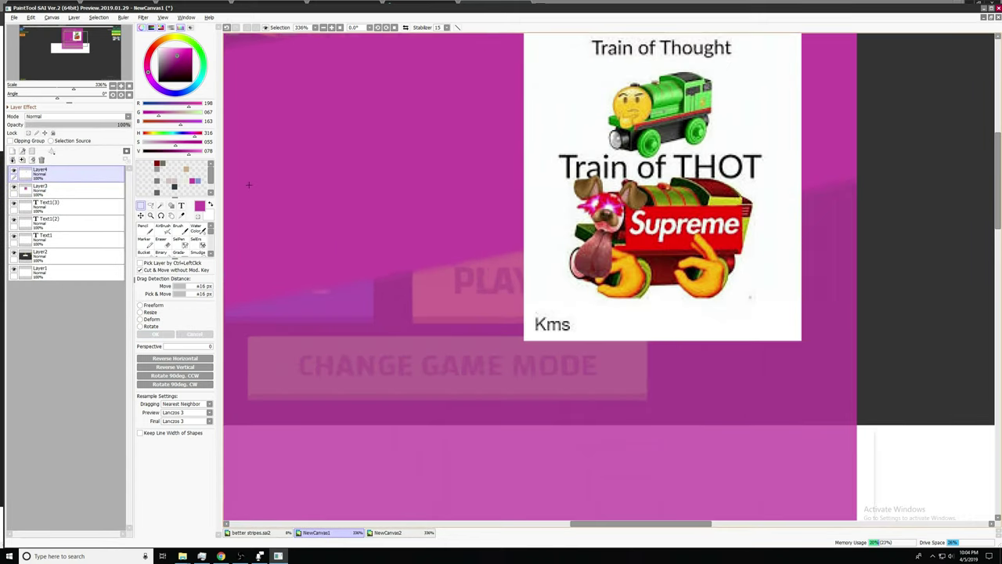
# Cut the lower Supreme train part of the meme into its own layer and delete the layer with the rest.
pyautogui.moveTo(597, 180); pyautogui.dragTo(770, 303)
pyautogui.hotkey('ctrl', 'x')
pyautogui.hotkey('ctrl', 'v')
pyautogui.click(77, 188)
pyautogui.click(42, 160)
pyautogui.scroll(4, 660, 213)
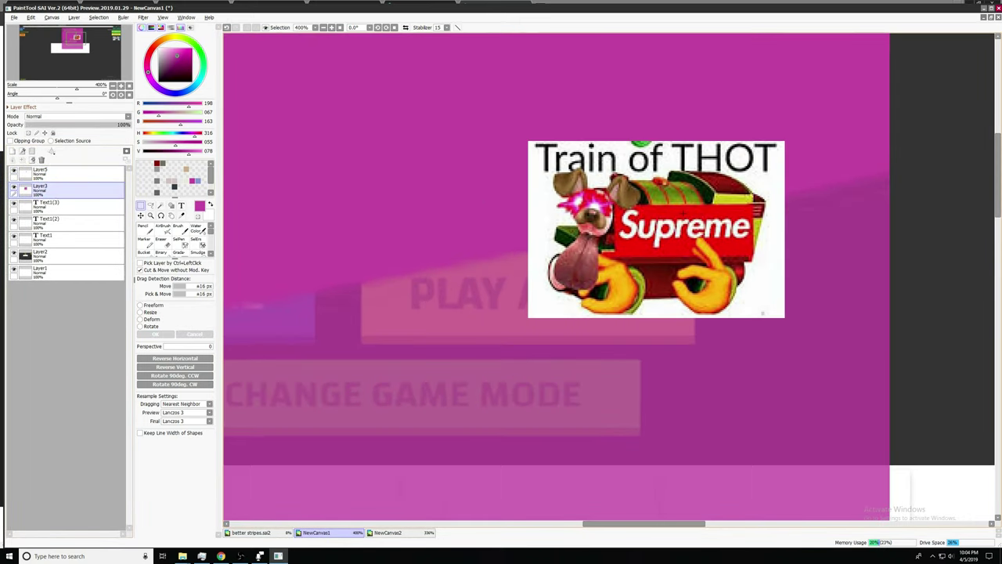
# Try to select the white background around the train with the Magic Wand at a similar color range of 8.
pyautogui.press('w')
pyautogui.scroll(1, 884, 188)
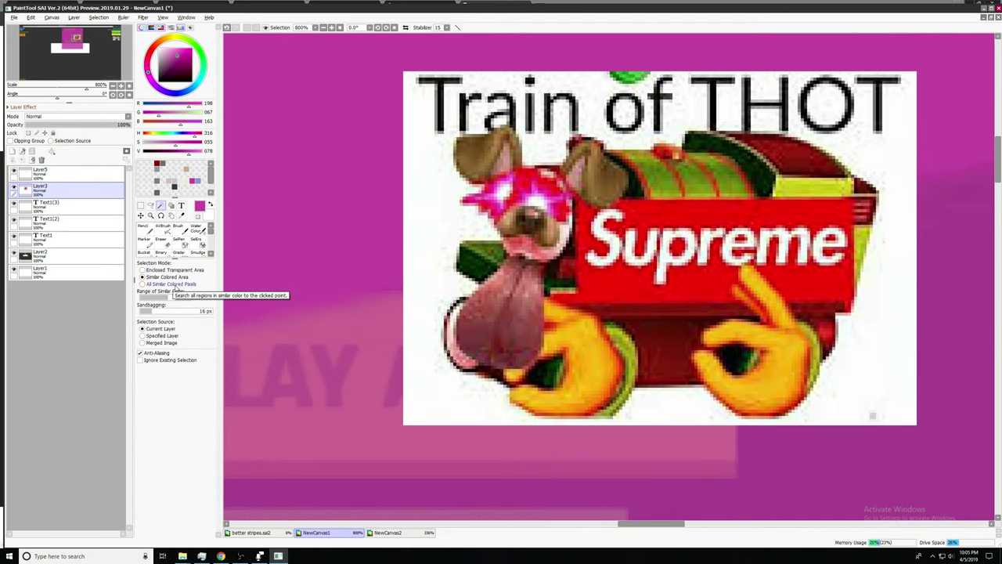
pyautogui.click(378, 269)
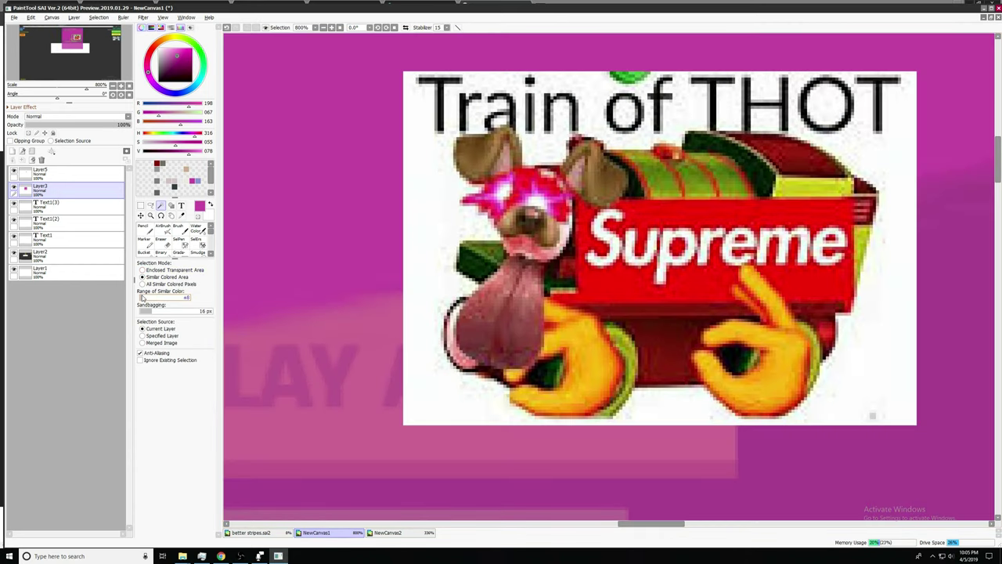
pyautogui.click(441, 234)
pyautogui.hotkey('ctrl', 'd')
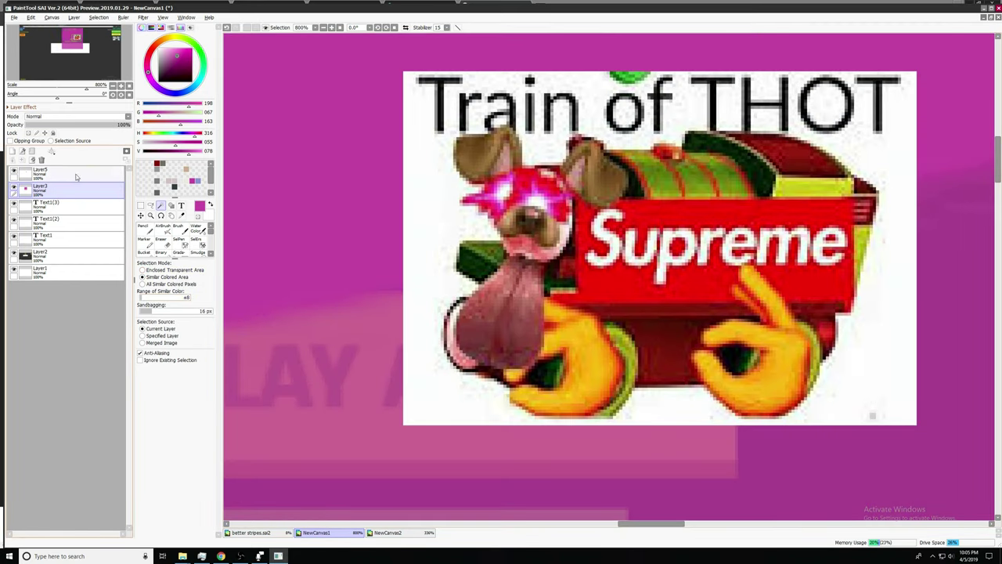
# Select the white background on the train's layer with the Magic Wand, raising the similar color range to 70.
pyautogui.click(76, 177)
pyautogui.click(437, 247)
pyautogui.hotkey('ctrl', 'd')
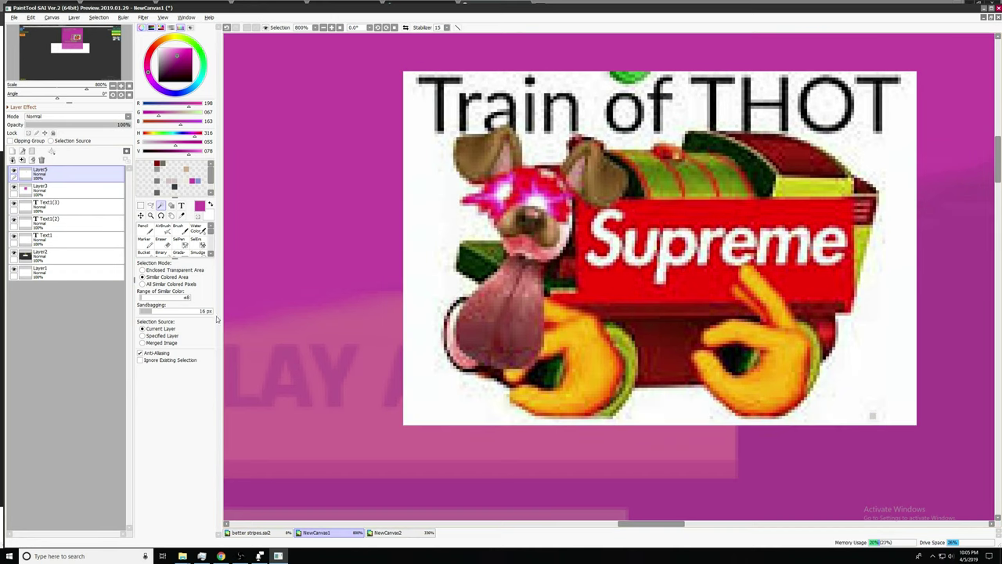
pyautogui.click(144, 298)
pyautogui.click(441, 230)
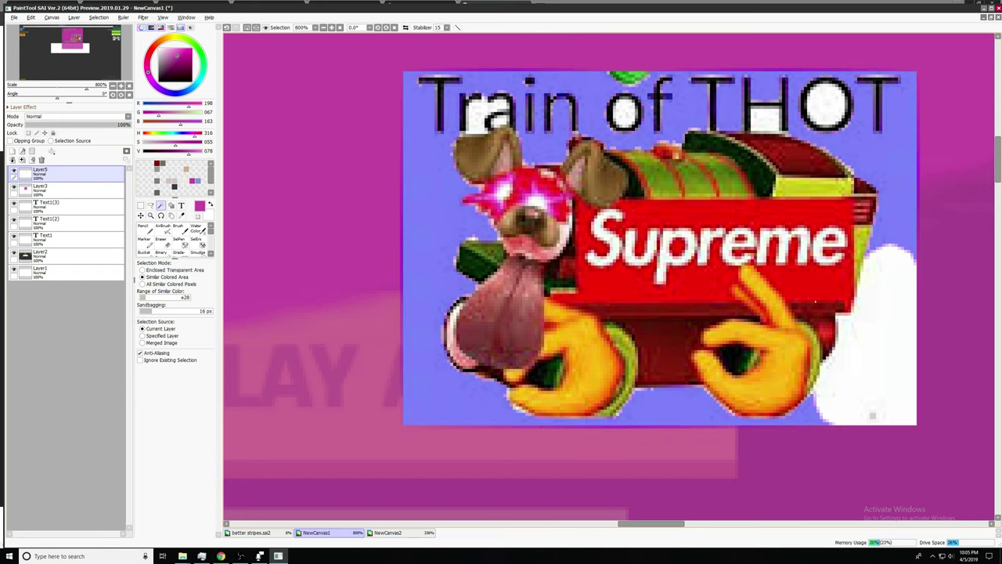
pyautogui.hotkey('ctrl', 'd')
pyautogui.click(154, 298)
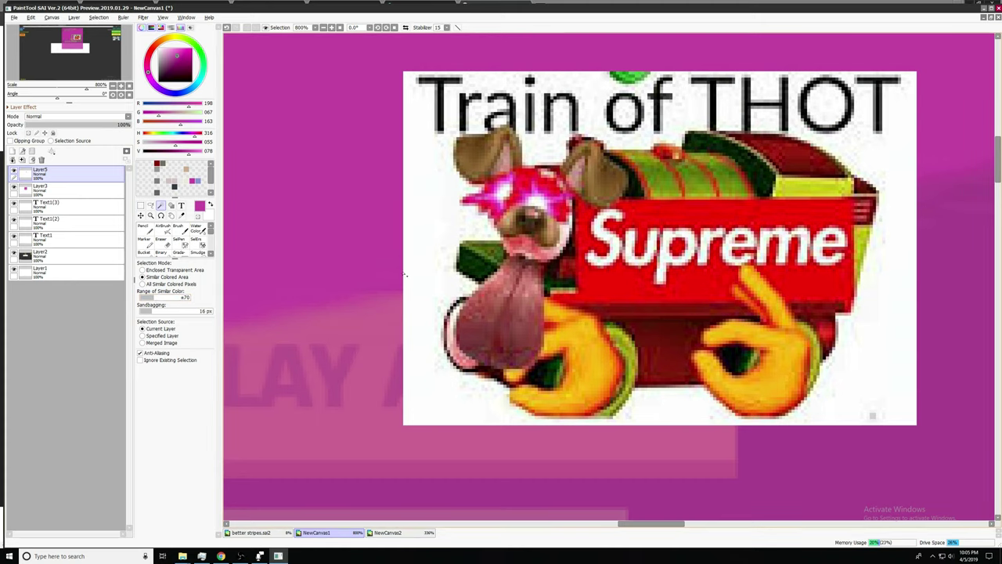
pyautogui.click(443, 264)
pyautogui.click(854, 317)
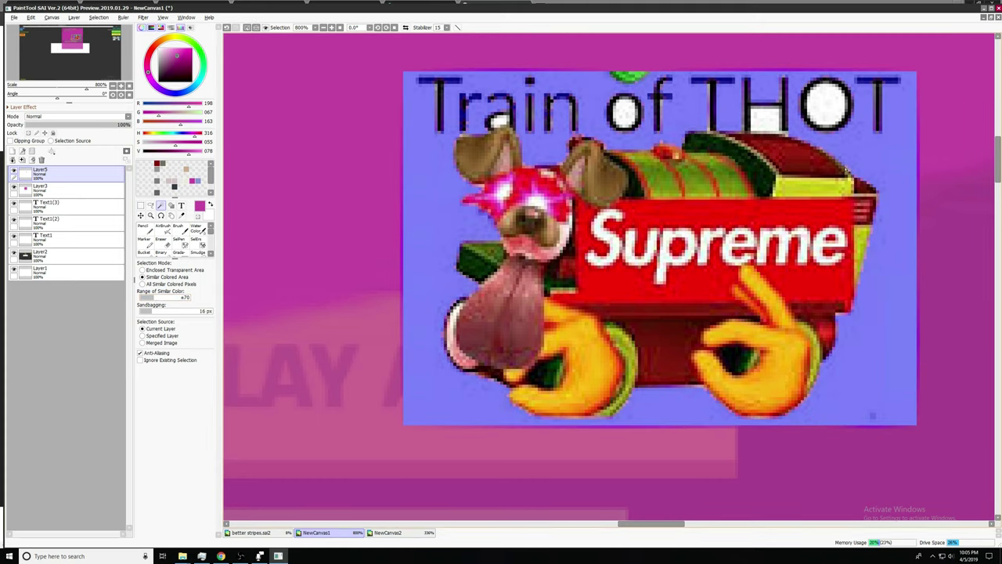
# Erase the selected white background around the train with a large Eraser and clear the selection.
pyautogui.press('e')
pyautogui.scroll(-3, 775, 172)
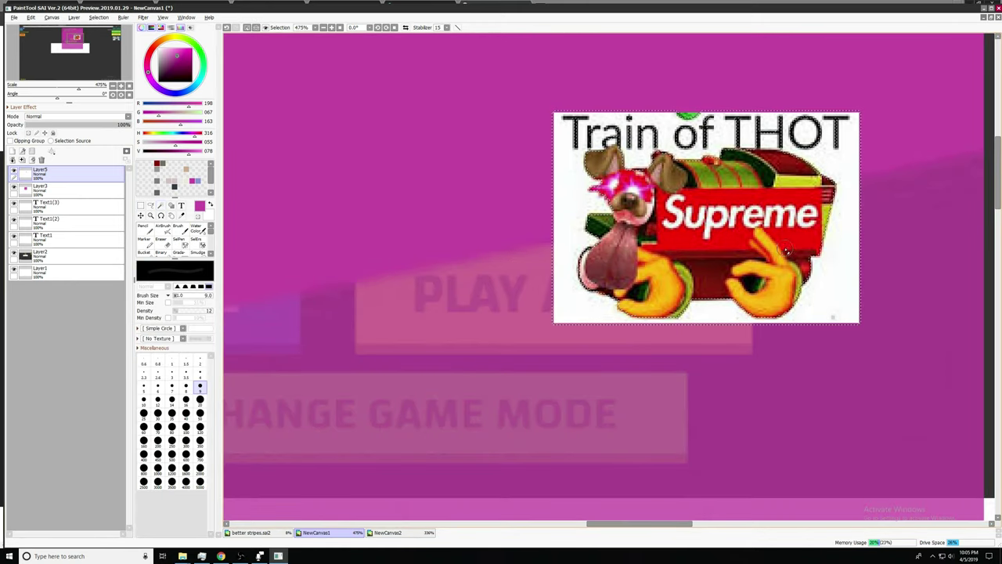
pyautogui.click(185, 401)
pyautogui.press('e')
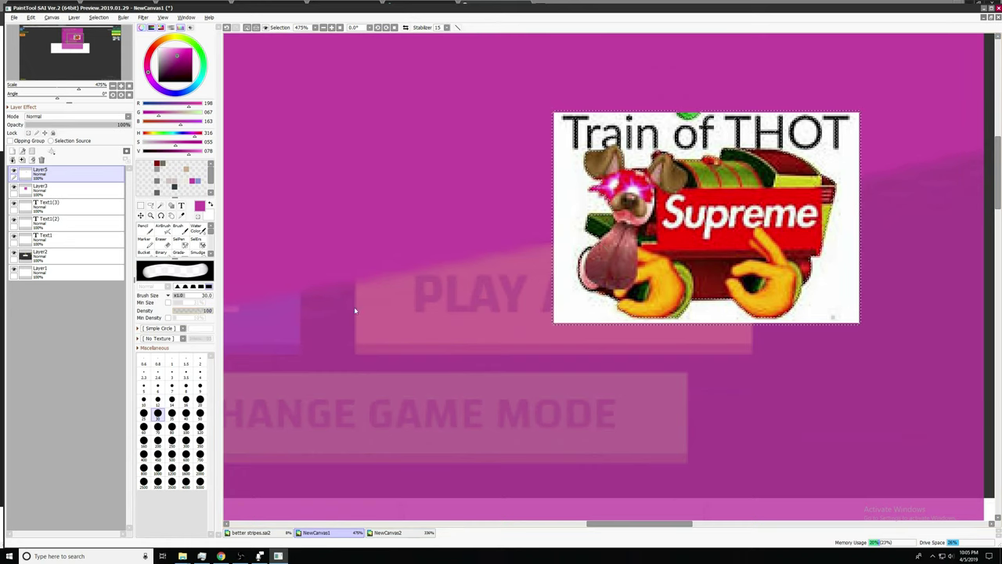
pyautogui.moveTo(830, 282)
pyautogui.mouseDown()
pyautogui.moveTo(918, 306)
pyautogui.moveTo(861, 266)
pyautogui.moveTo(838, 99)
pyautogui.mouseUp()
pyautogui.hotkey('ctrl', 'd')
# Erase the leftover caption lettering above the train with the Eraser at brush sizes 40 and 16.
pyautogui.scroll(1, 650, 113)
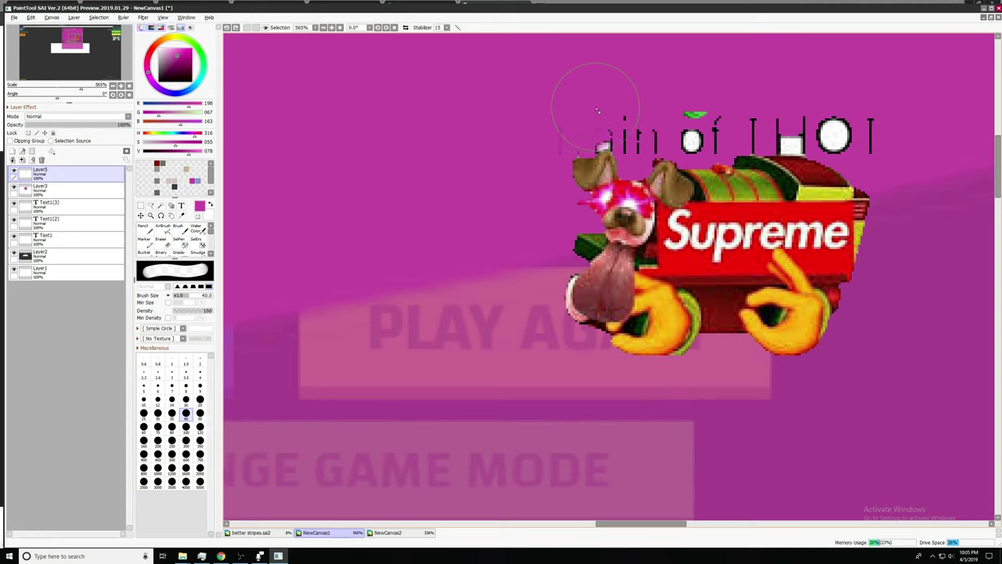
pyautogui.moveTo(697, 104); pyautogui.dragTo(862, 109)
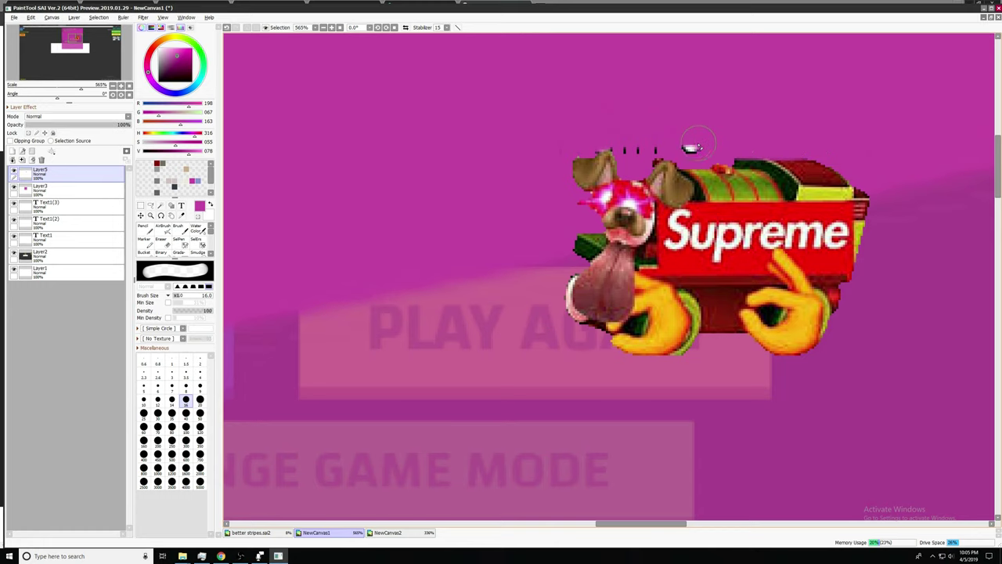
pyautogui.scroll(-1, 540, 115)
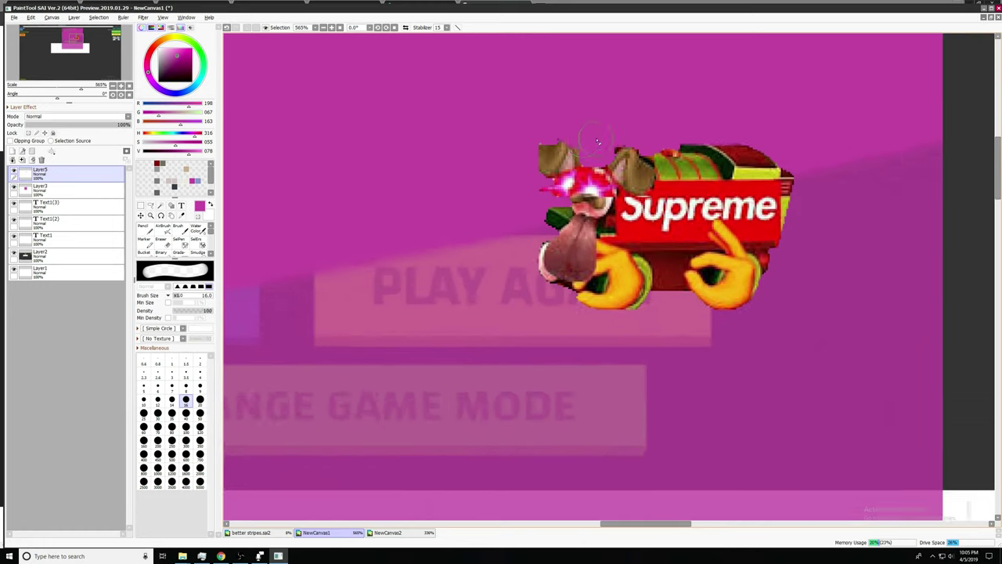
pyautogui.scroll(1, 583, 129)
# Adjust the train's Hue/Saturation to hue +17 and saturation +63 with slightly reduced luminance.
pyautogui.click(142, 18)
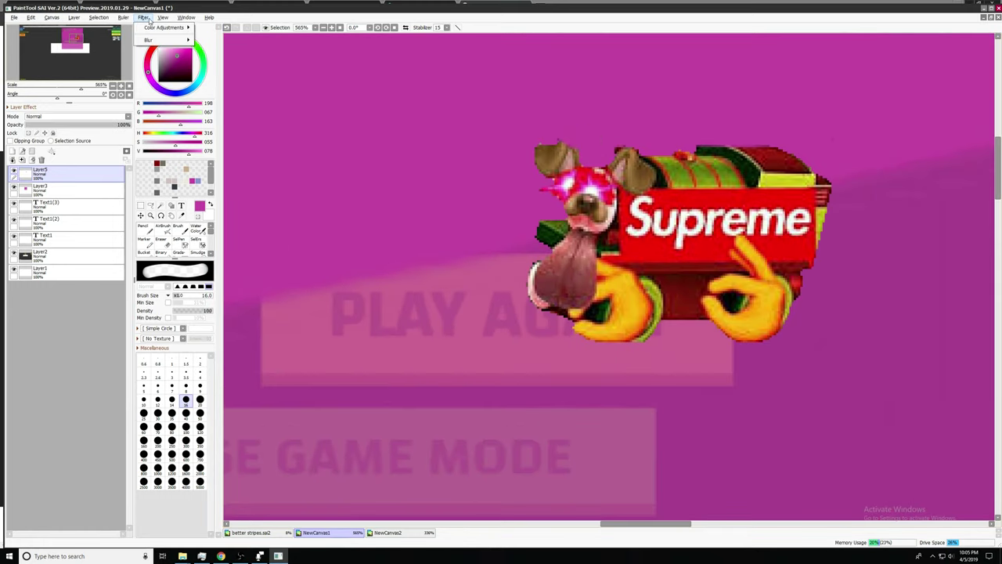
pyautogui.moveTo(154, 28)
pyautogui.click(214, 29)
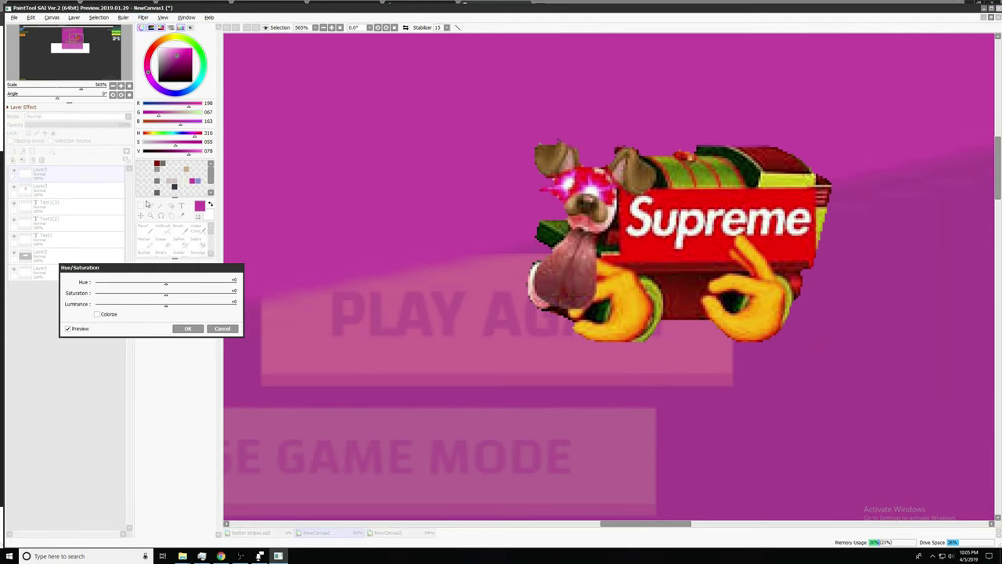
pyautogui.moveTo(180, 296); pyautogui.dragTo(220, 296)
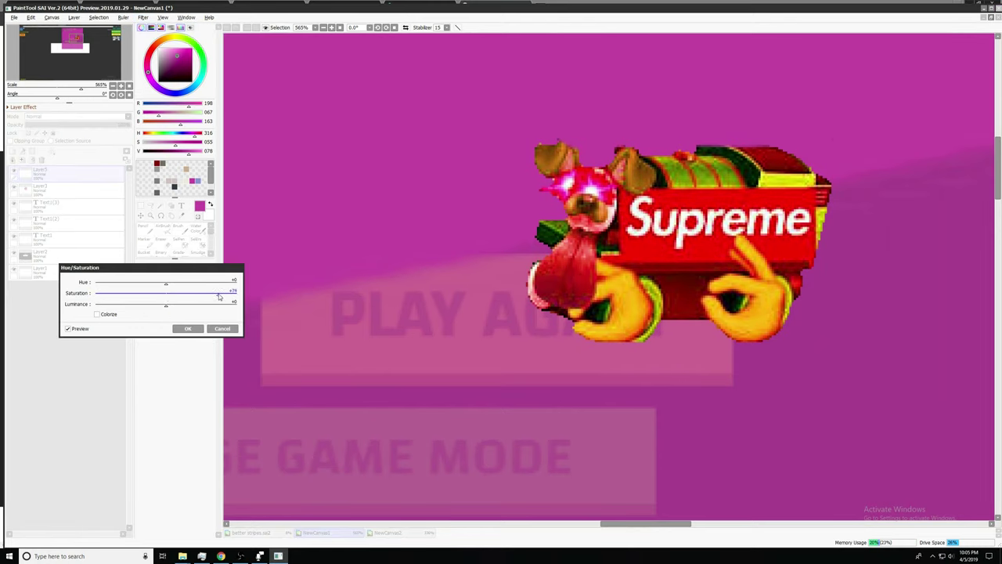
pyautogui.moveTo(163, 308); pyautogui.dragTo(172, 283)
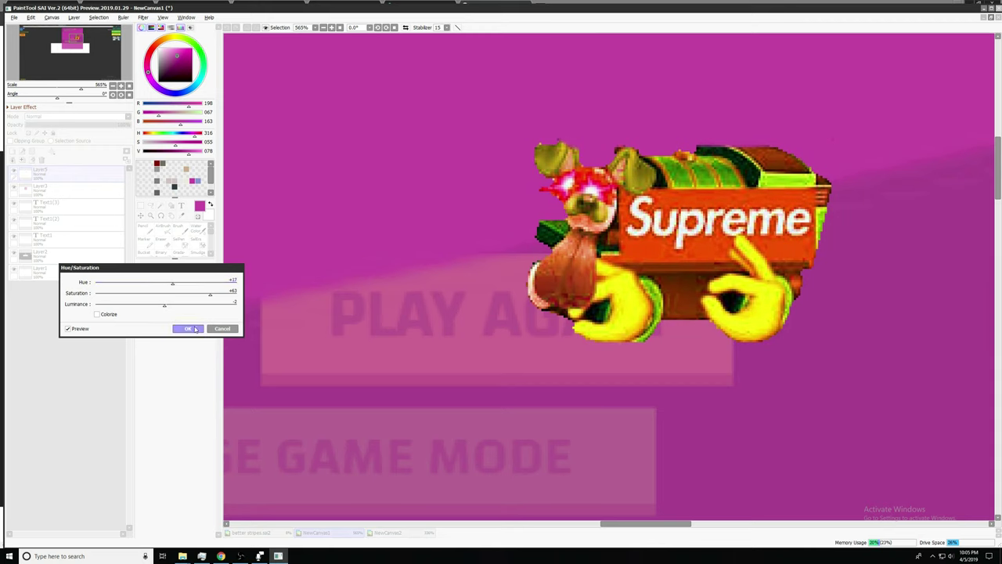
pyautogui.click(189, 329)
# Adjust the train's Brightness/Contrast to brightness -29, contrast +73 and depth -32.
pyautogui.click(143, 17)
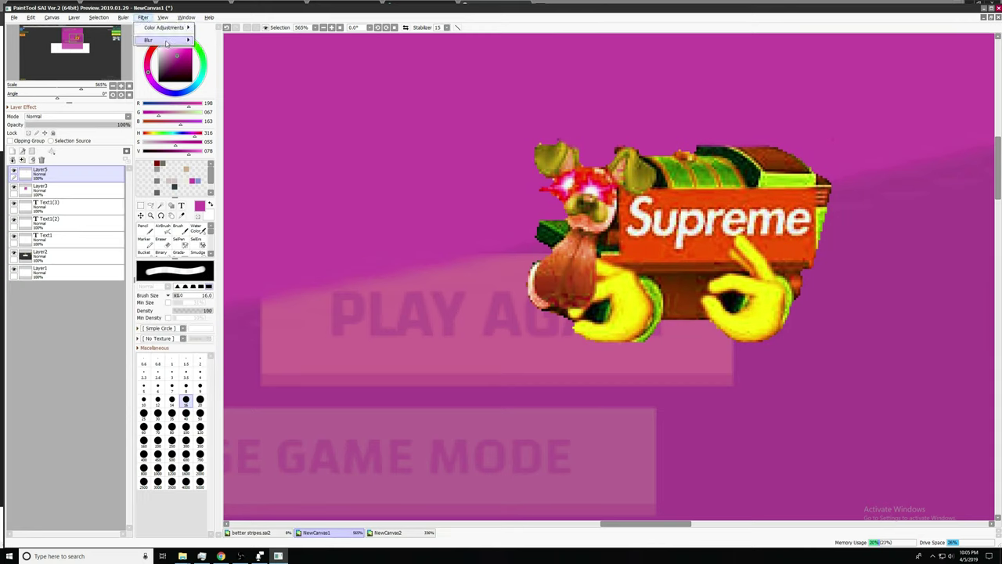
pyautogui.moveTo(169, 27)
pyautogui.click(226, 39)
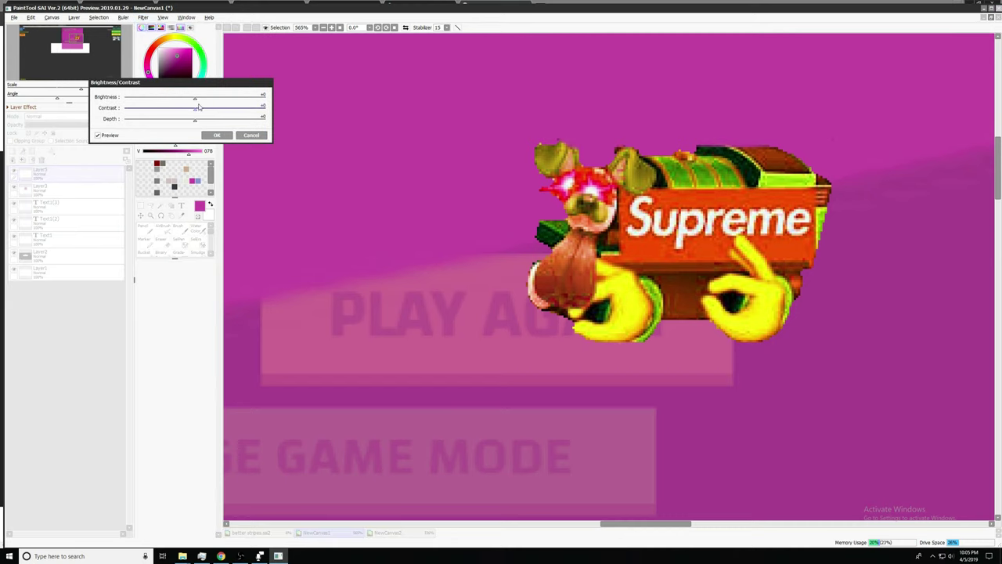
pyautogui.moveTo(196, 108); pyautogui.dragTo(173, 123)
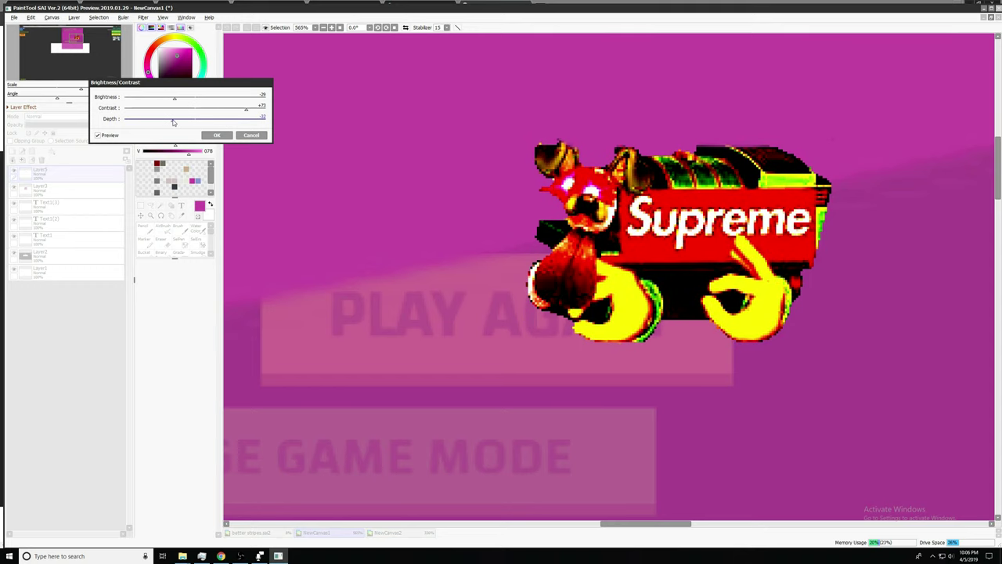
pyautogui.click(216, 135)
# Set the opacity of the magenta square's layer to 40%.
pyautogui.scroll(-3, 403, 145)
pyautogui.click(39, 189)
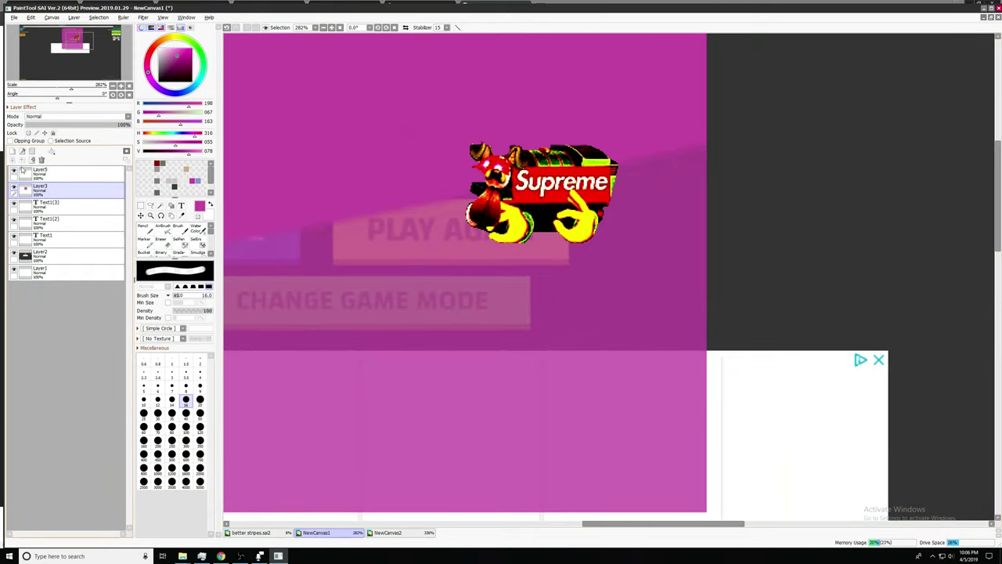
pyautogui.scroll(-3, 320, 172)
pyautogui.click(69, 125)
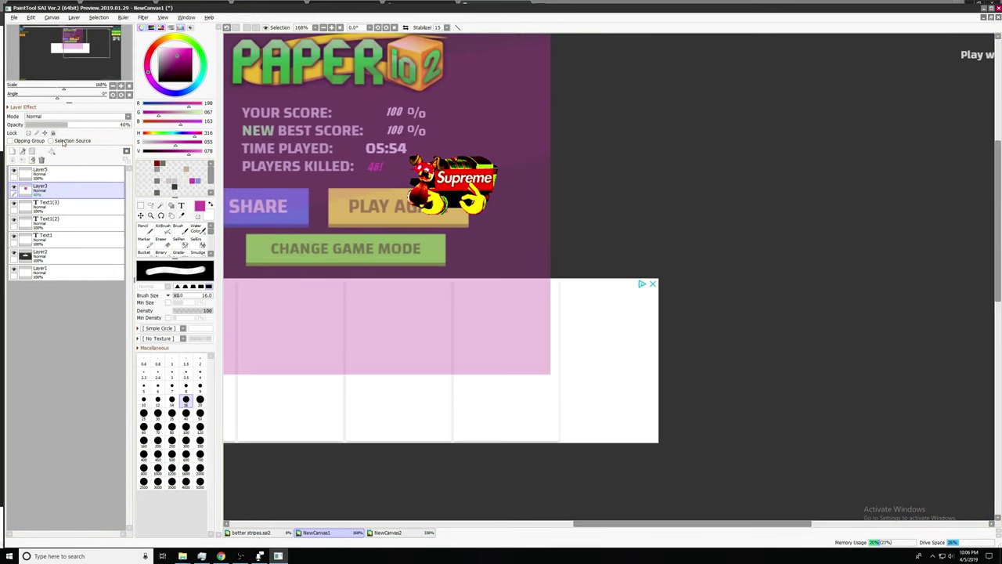
# Enlarge the train with Freeform transform, tilt it clockwise, place it below the Play Again button and apply.
pyautogui.click(100, 178)
pyautogui.click(152, 305)
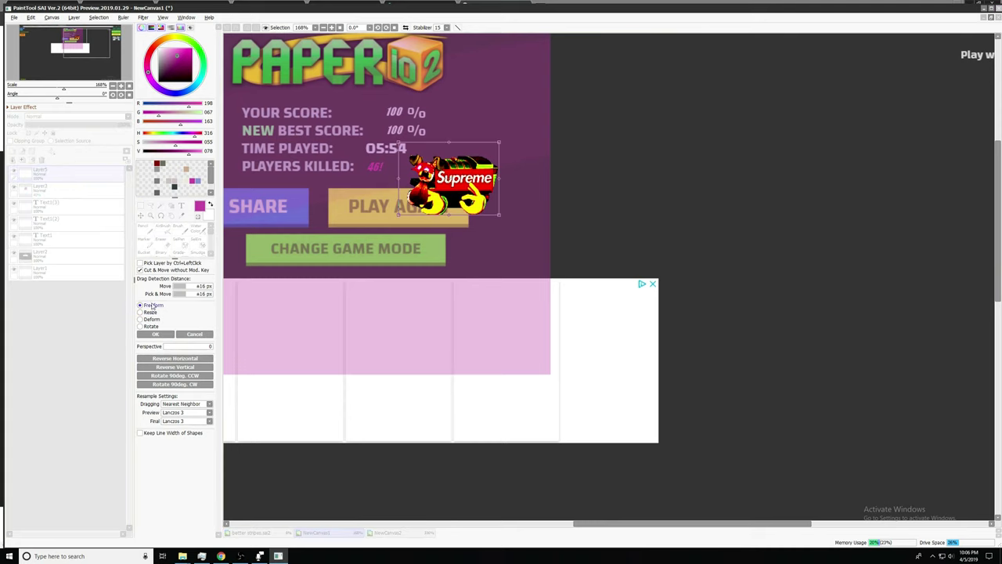
pyautogui.scroll(-1, 479, 333)
pyautogui.scroll(1, 470, 253)
pyautogui.moveTo(470, 212); pyautogui.dragTo(632, 387)
pyautogui.moveTo(476, 305); pyautogui.dragTo(431, 332)
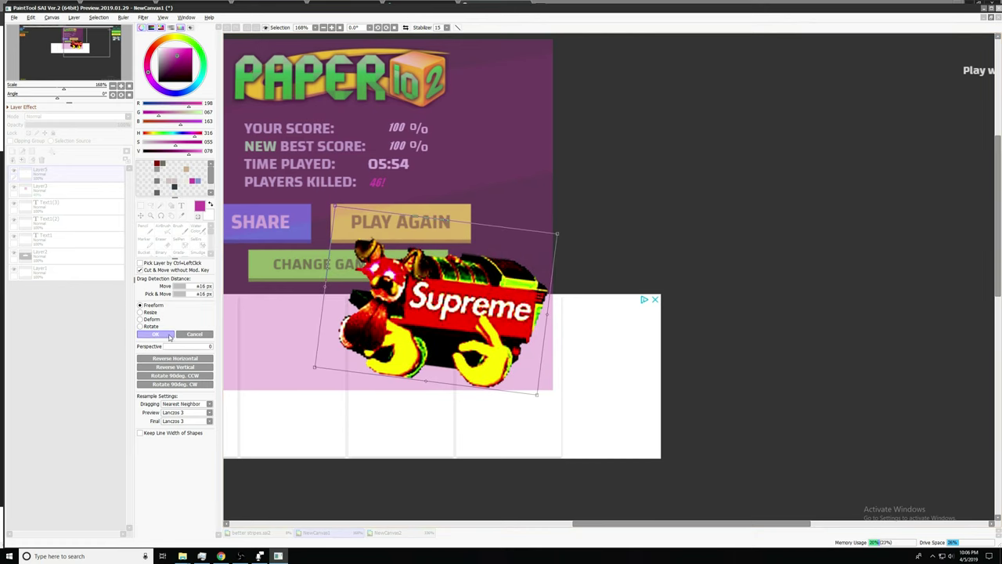
pyautogui.click(169, 337)
# Switch to Chrome and search Google Images for hit markers.
pyautogui.hotkey('alt', 'Tab')
pyautogui.scroll(3, 405, 246)
pyautogui.click(273, 64)
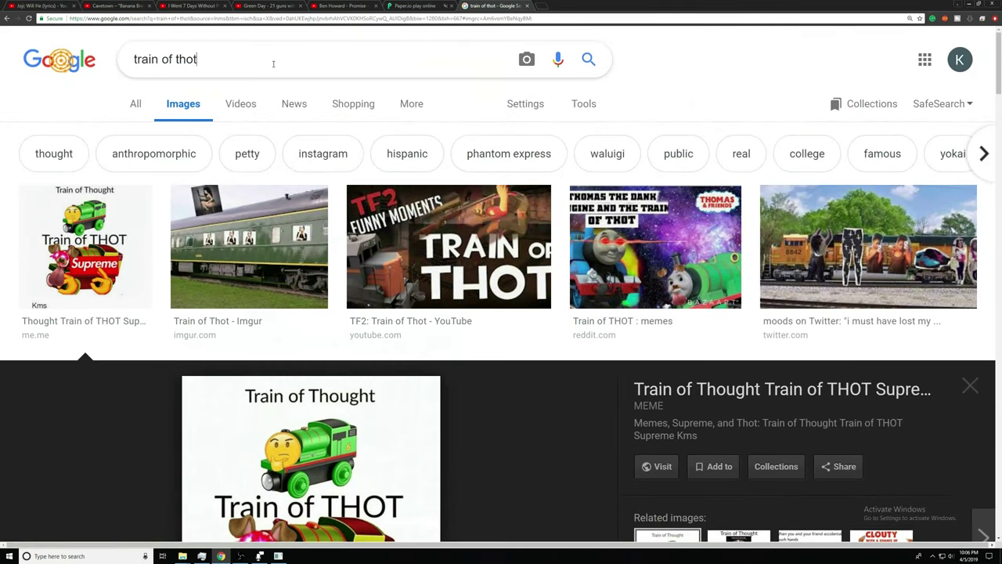
pyautogui.tripleClick(274, 63)
pyautogui.write('hit markers')
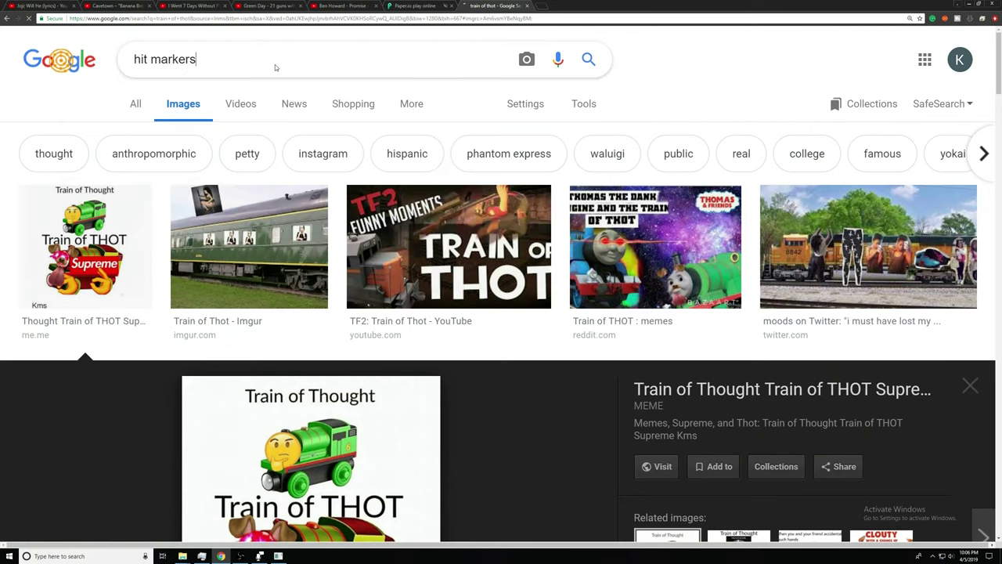
pyautogui.press('Return')
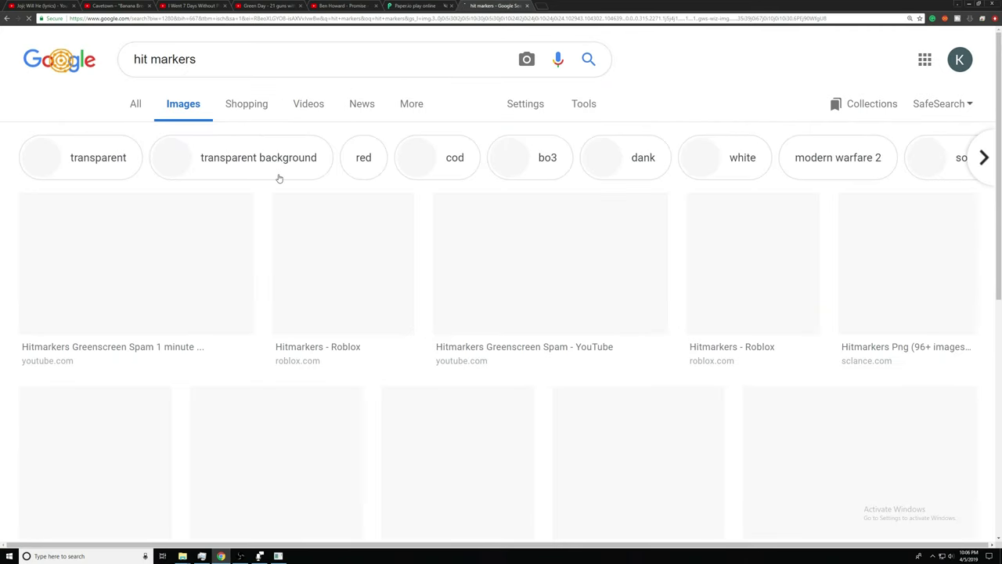
# Copy the Roblox hit marker image with thick rounded bars from the image results.
pyautogui.scroll(-1, 278, 180)
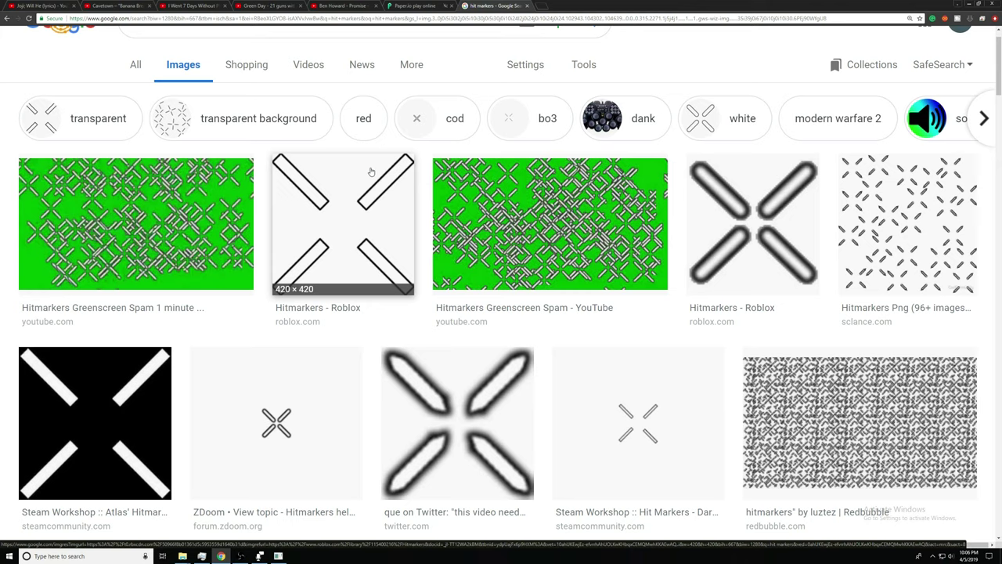
pyautogui.click(371, 172)
pyautogui.rightClick(335, 308)
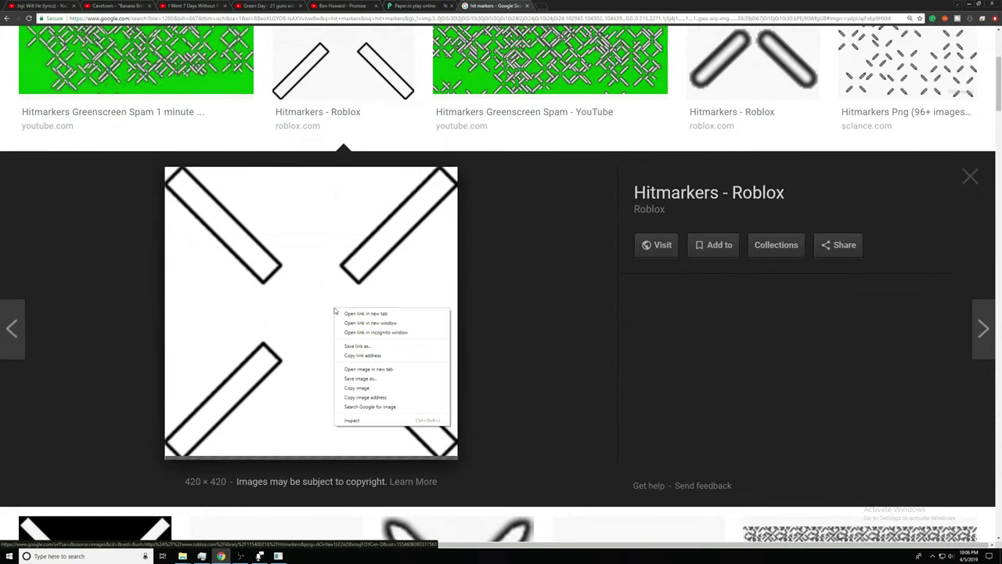
pyautogui.click(693, 76)
pyautogui.rightClick(346, 323)
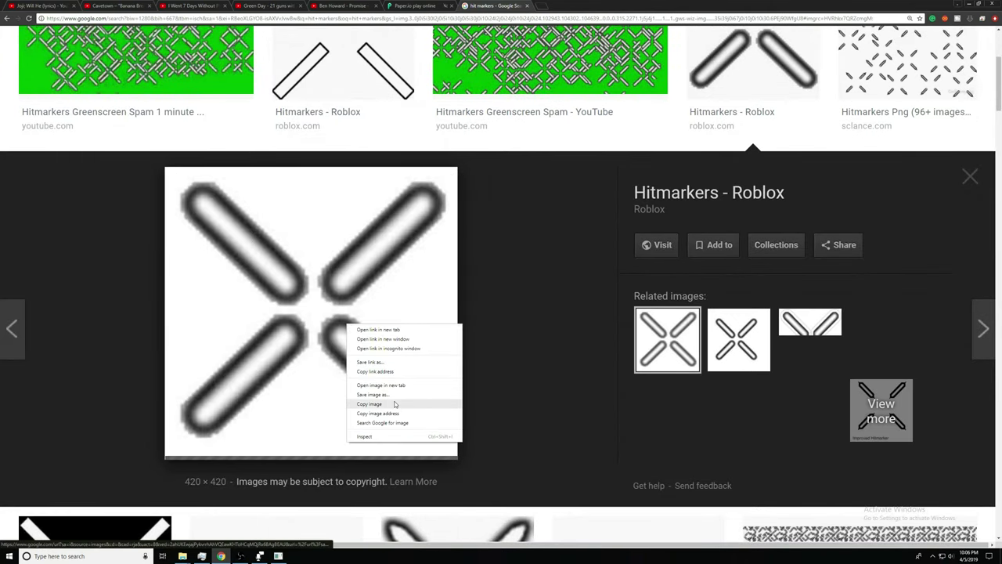
pyautogui.click(395, 404)
# Switch to PaintTool SAI and paste the hit marker onto the Paper.io canvas as a new layer.
pyautogui.hotkey('alt', 'Tab')
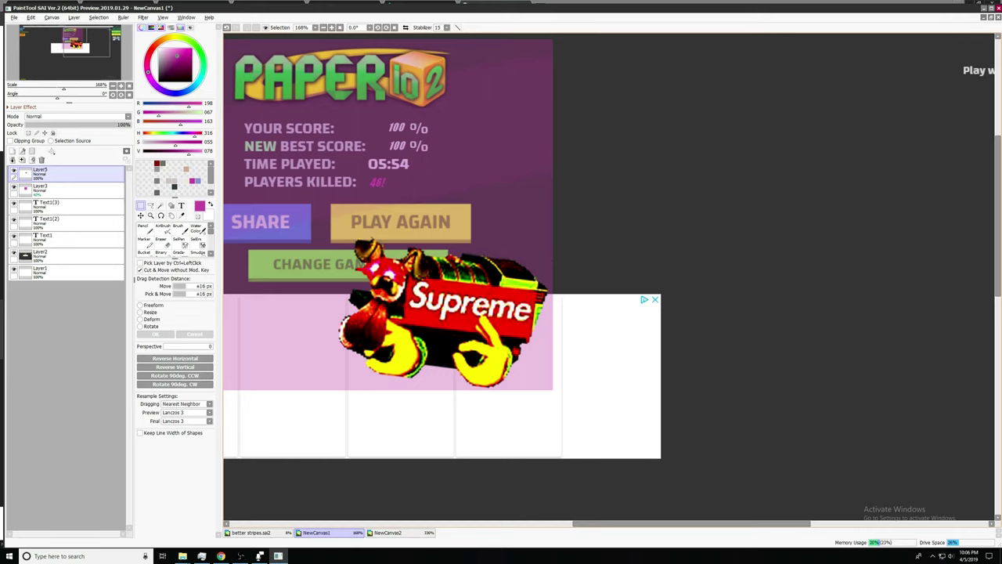
pyautogui.scroll(-3, 520, 252)
pyautogui.hotkey('ctrl', 'v')
pyautogui.scroll(-3, 559, 268)
pyautogui.scroll(1, 571, 250)
pyautogui.scroll(-3, 704, 270)
pyautogui.scroll(4, 366, 188)
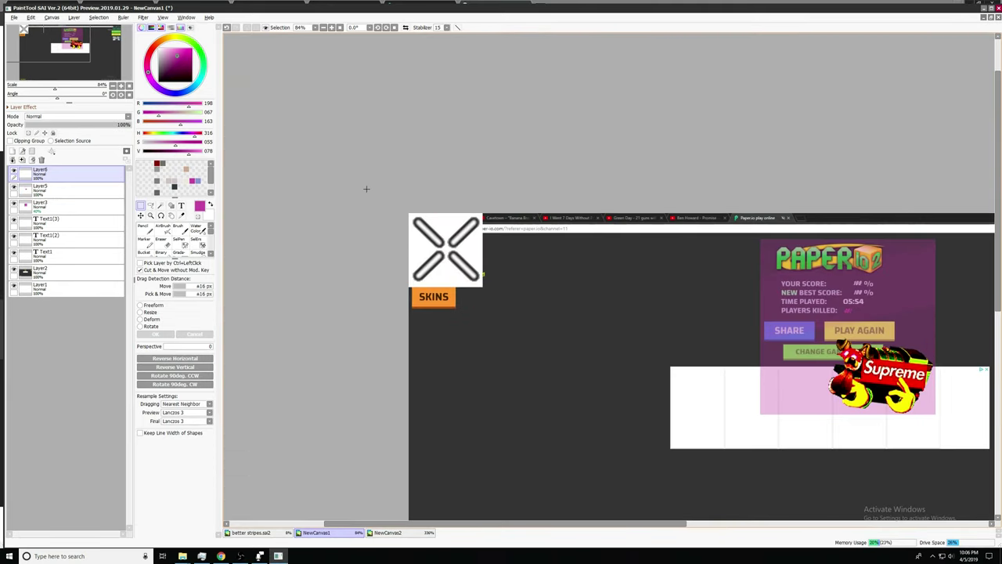
# Select the white background around and between the hit marker's bars with the Magic Wand.
pyautogui.scroll(6, 415, 249)
pyautogui.press('w')
pyautogui.click(429, 278)
pyautogui.click(501, 313)
pyautogui.click(576, 257)
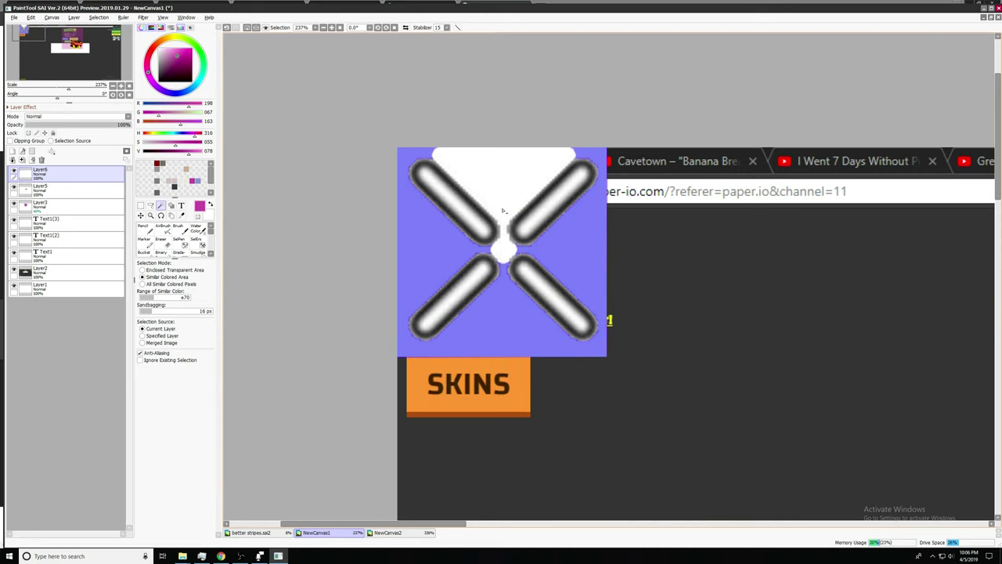
pyautogui.click(498, 207)
pyautogui.click(505, 249)
# Enlarge the brush to size 250, erase the selected white background in transparent colour and deselect.
pyautogui.press('b')
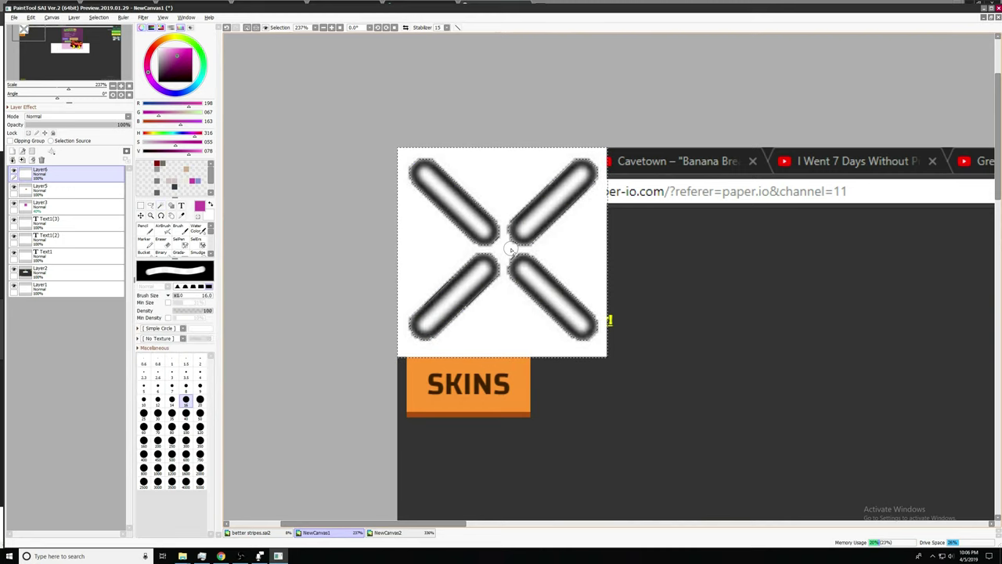
pyautogui.press(']')
pyautogui.press(']')
pyautogui.press(']')
pyautogui.press(']')
pyautogui.press(']')
pyautogui.press(']')
pyautogui.press(']')
pyautogui.press(']')
pyautogui.press(']')
pyautogui.press(']')
pyautogui.press(']')
pyautogui.press(']')
pyautogui.press(']')
pyautogui.press(']')
pyautogui.moveTo(501, 250)
pyautogui.mouseDown()
pyautogui.moveTo(425, 296)
pyautogui.moveTo(507, 291)
pyautogui.mouseUp()
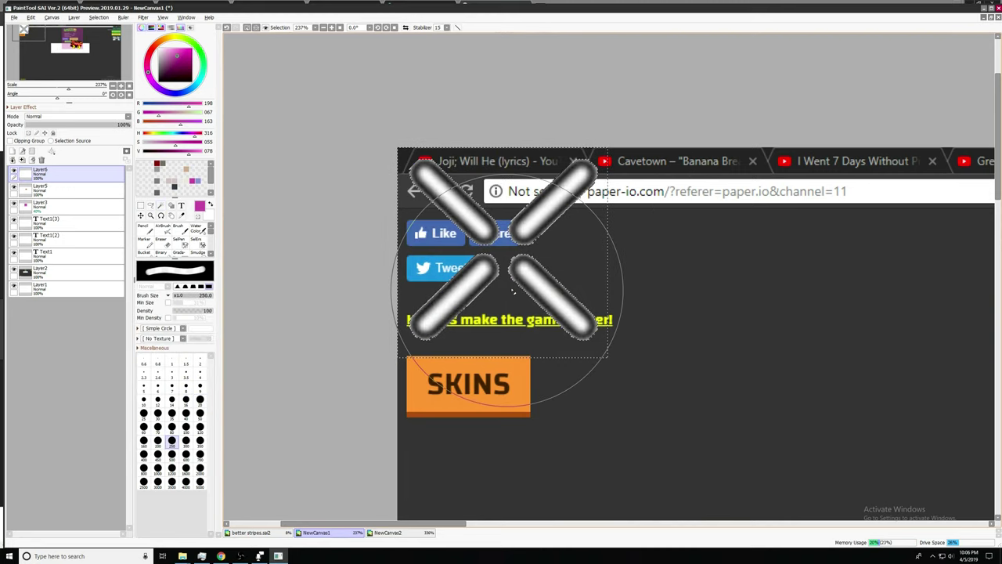
pyautogui.hotkey('ctrl', 'd')
# Shrink and tilt the hit marker with Freeform transform, place it left of the train at the Change Game button's lower edge and apply.
pyautogui.press('m')
pyautogui.hotkey('ctrl', 't')
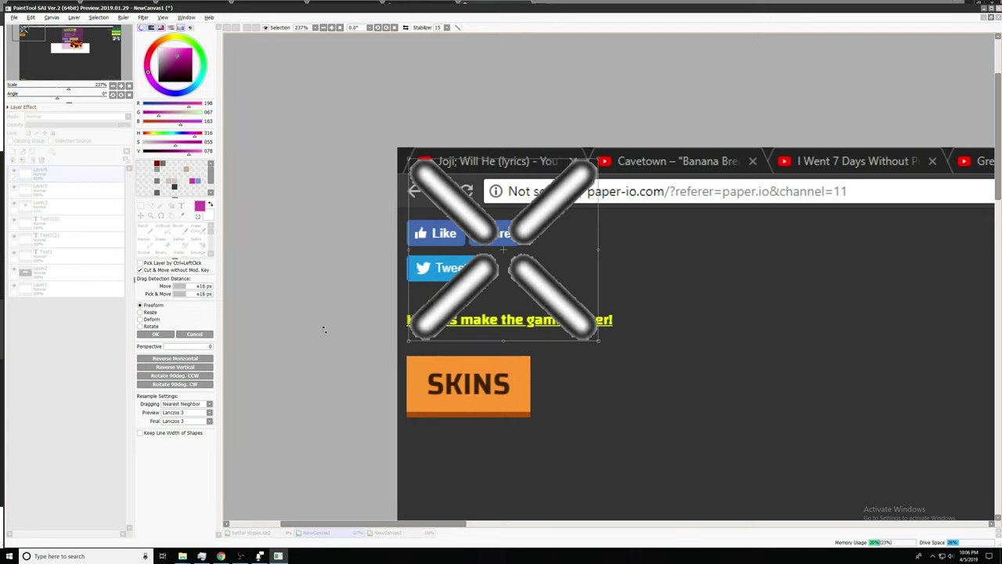
pyautogui.moveTo(599, 343); pyautogui.dragTo(533, 280)
pyautogui.scroll(-2, 466, 246)
pyautogui.moveTo(467, 245); pyautogui.dragTo(648, 348)
pyautogui.scroll(-3, 501, 304)
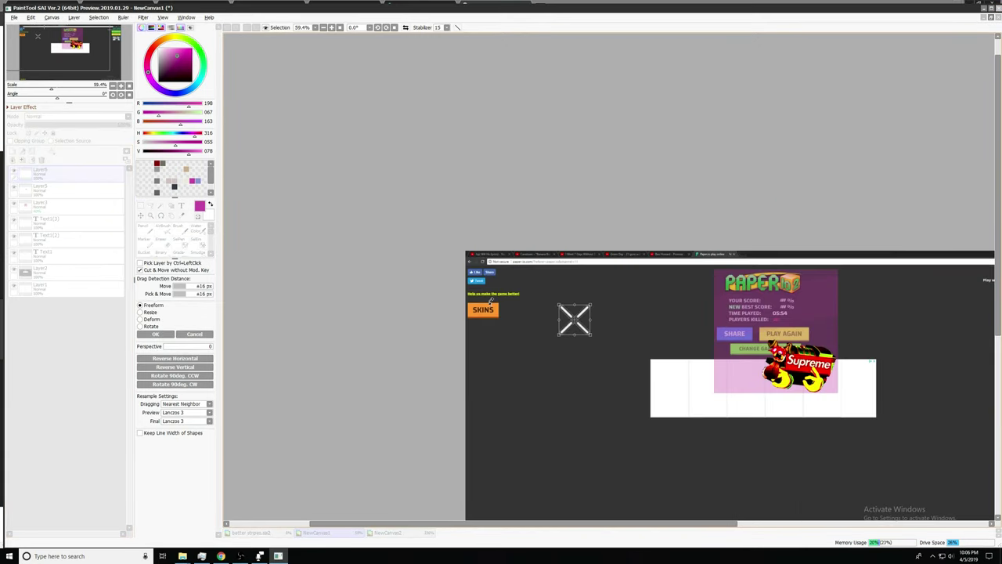
pyautogui.scroll(2, 736, 394)
pyautogui.moveTo(367, 240); pyautogui.dragTo(607, 256)
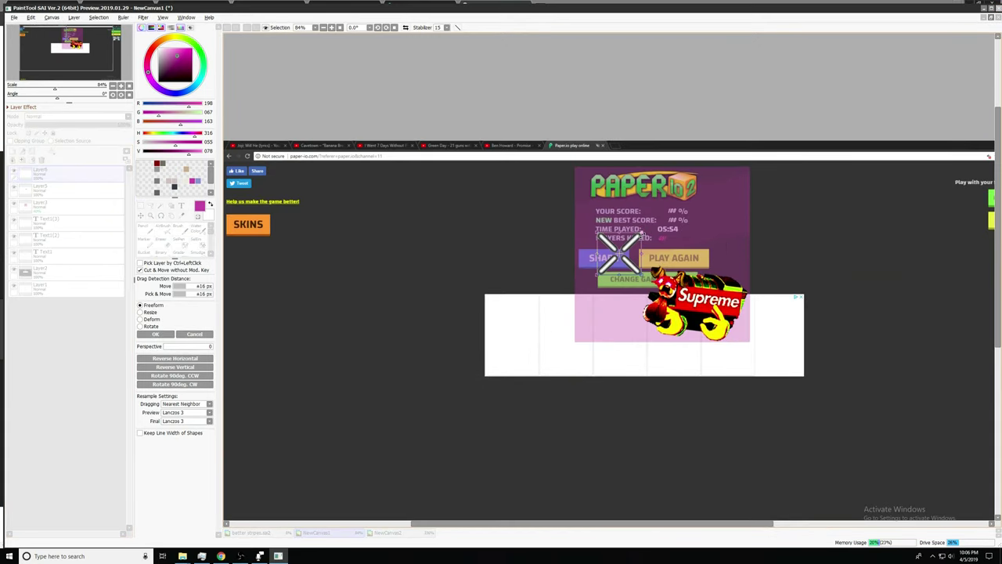
pyautogui.scroll(4, 618, 252)
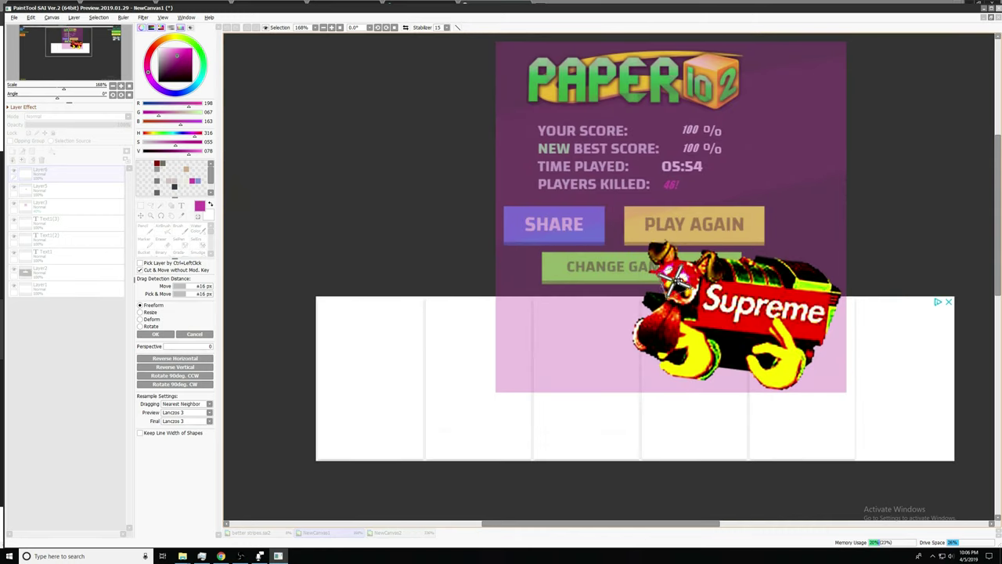
pyautogui.moveTo(683, 283); pyautogui.dragTo(599, 295)
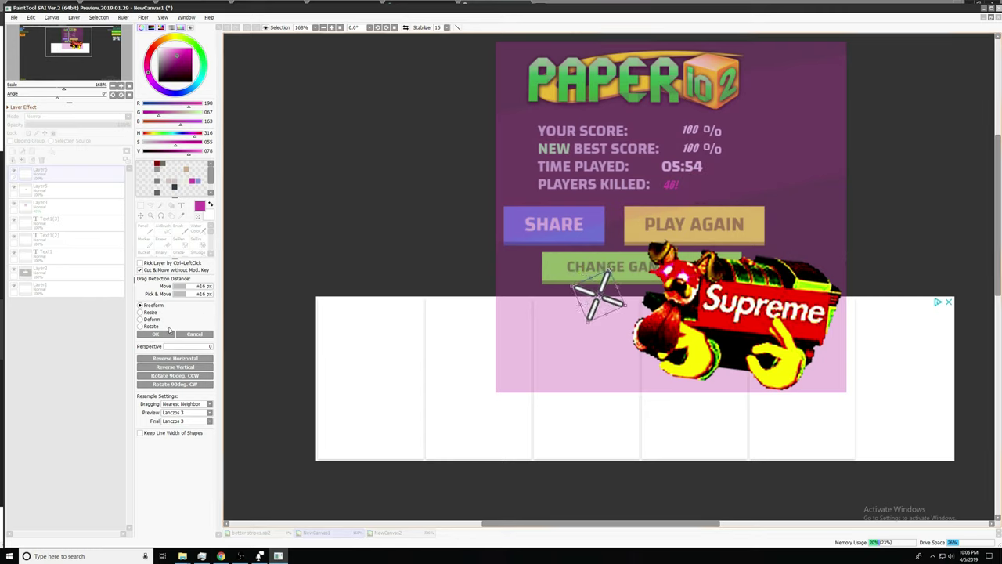
pyautogui.click(155, 334)
# Duplicate the hit marker layer, move the copy to the right of the Play Again button, rotate it and apply the transform.
pyautogui.click(71, 18)
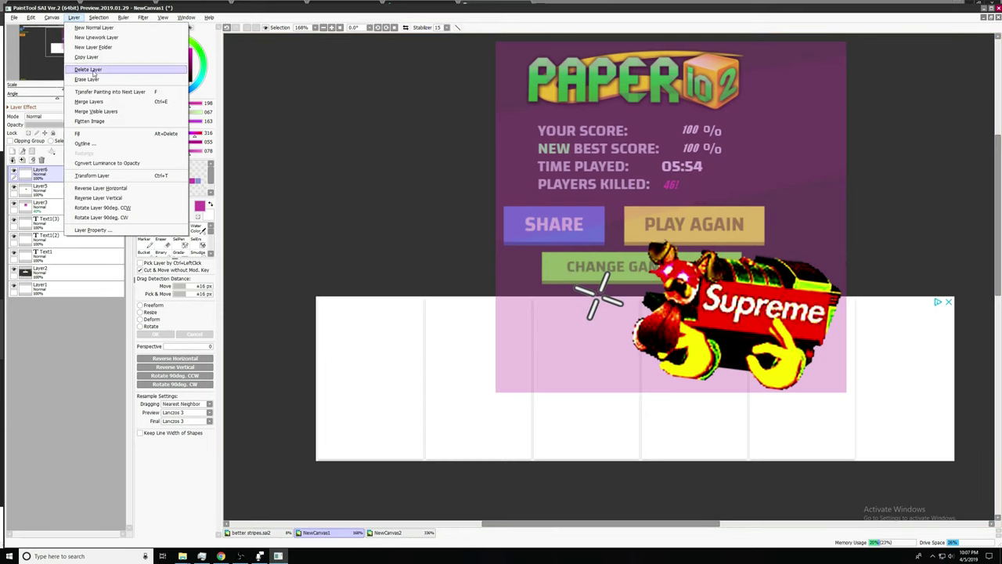
pyautogui.click(94, 69)
pyautogui.hotkey('ctrl', 't')
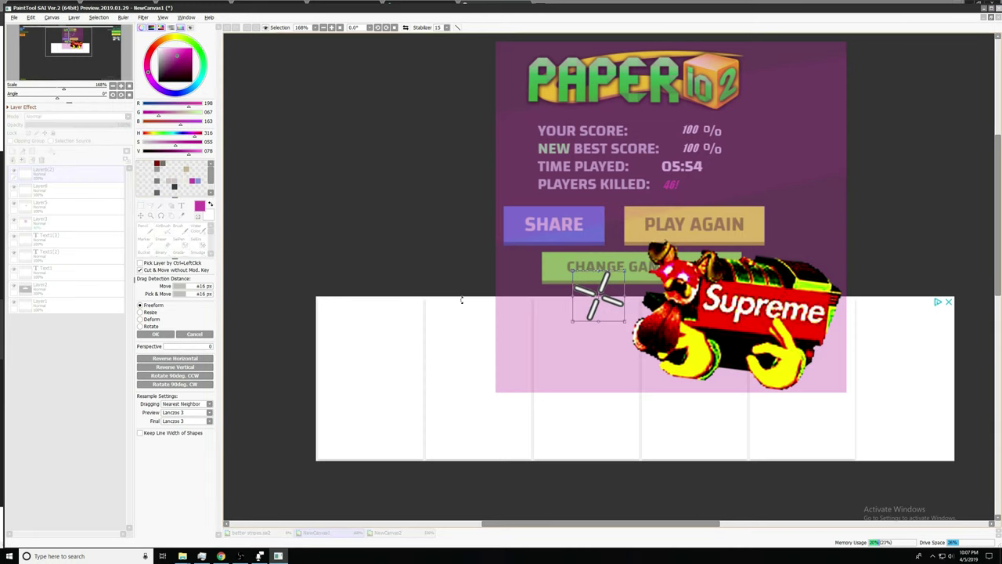
pyautogui.moveTo(610, 292); pyautogui.dragTo(809, 278)
pyautogui.moveTo(793, 239); pyautogui.dragTo(803, 222)
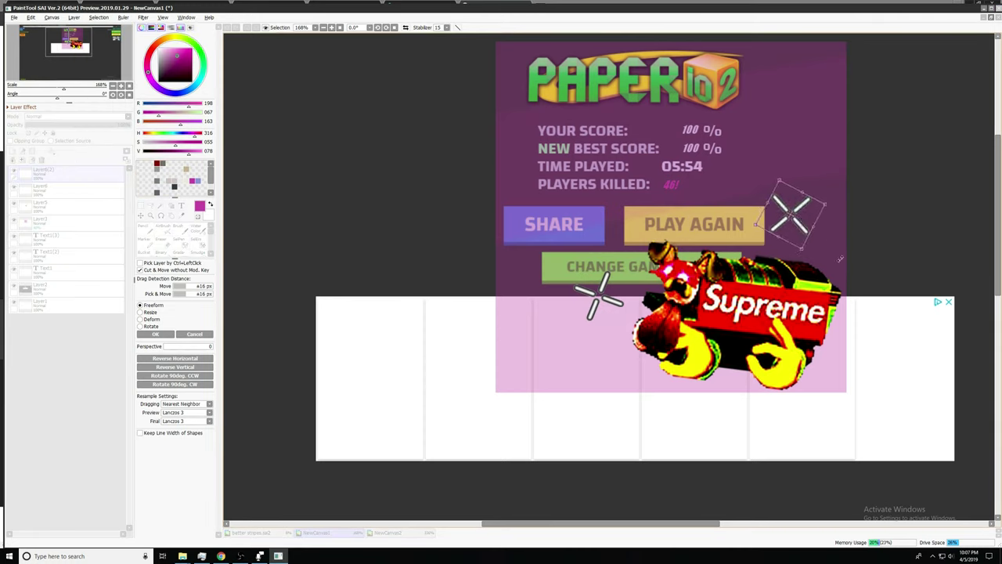
pyautogui.click(158, 334)
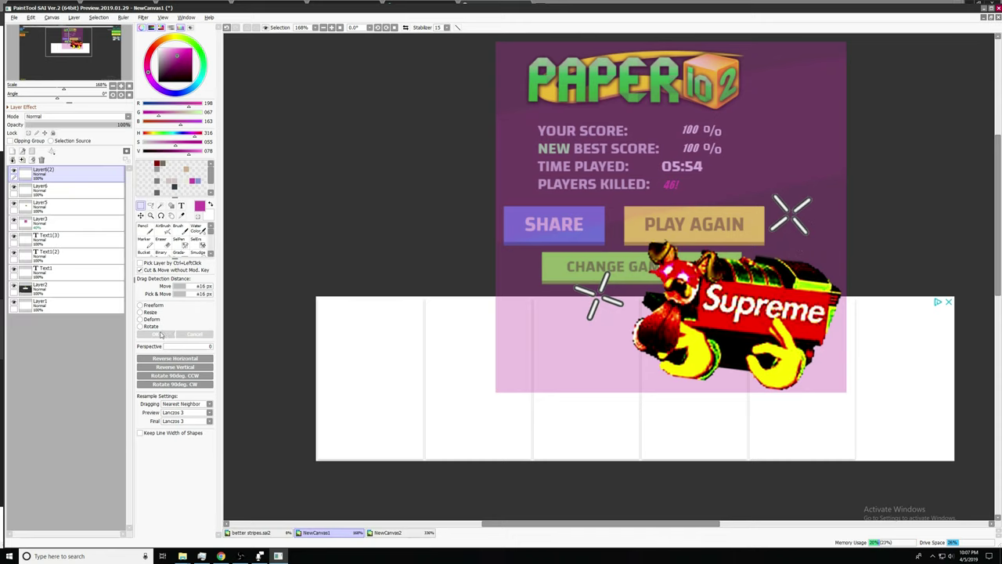
# Load the magenta square's outline as a selection, hide its layer and trim the canvas to the selection.
pyautogui.scroll(-2, 456, 269)
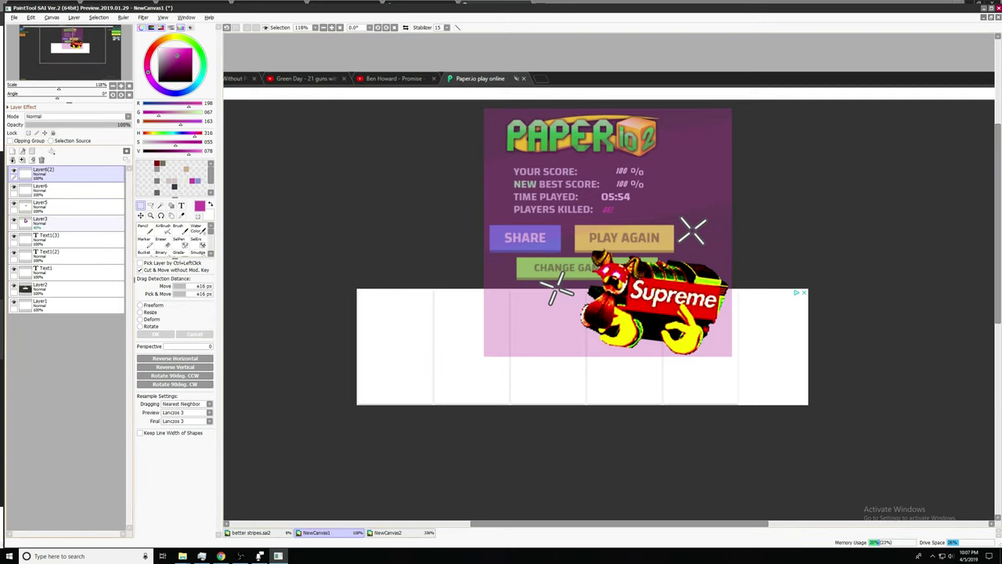
pyautogui.keyDown('ctrl'); pyautogui.click(25, 222); pyautogui.keyUp('ctrl')
pyautogui.click(12, 221)
pyautogui.scroll(-2, 596, 211)
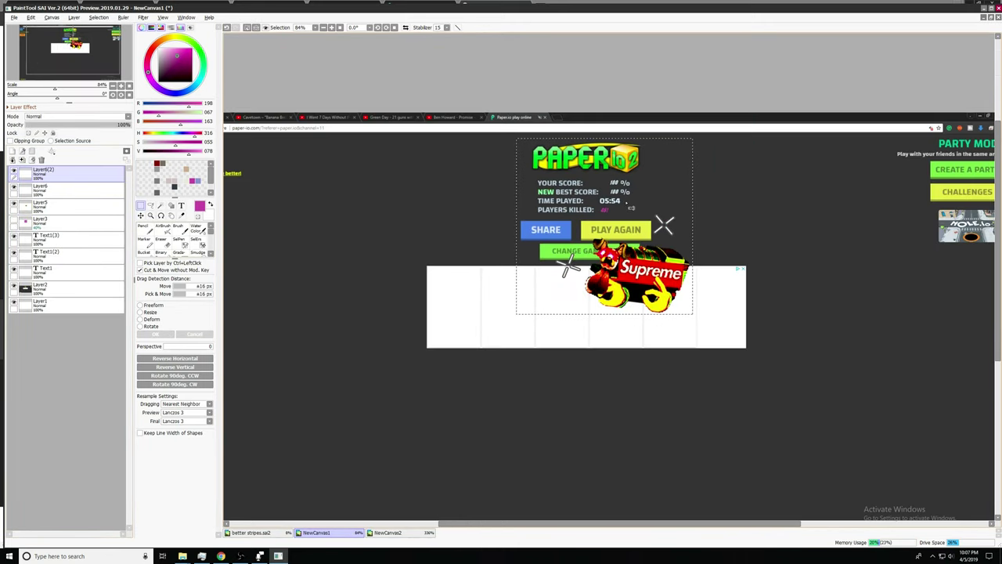
pyautogui.scroll(3, 615, 210)
pyautogui.click(52, 17)
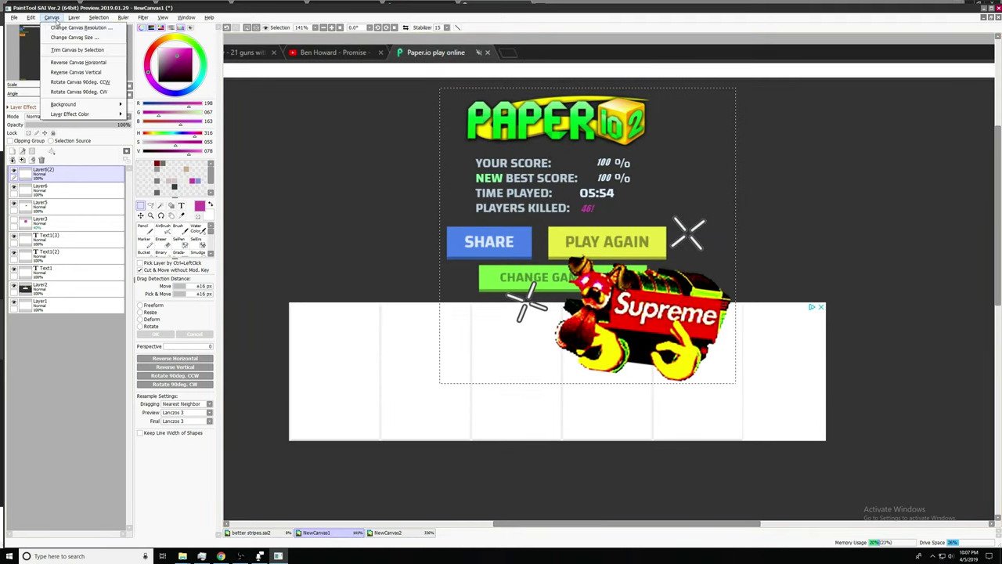
pyautogui.click(72, 49)
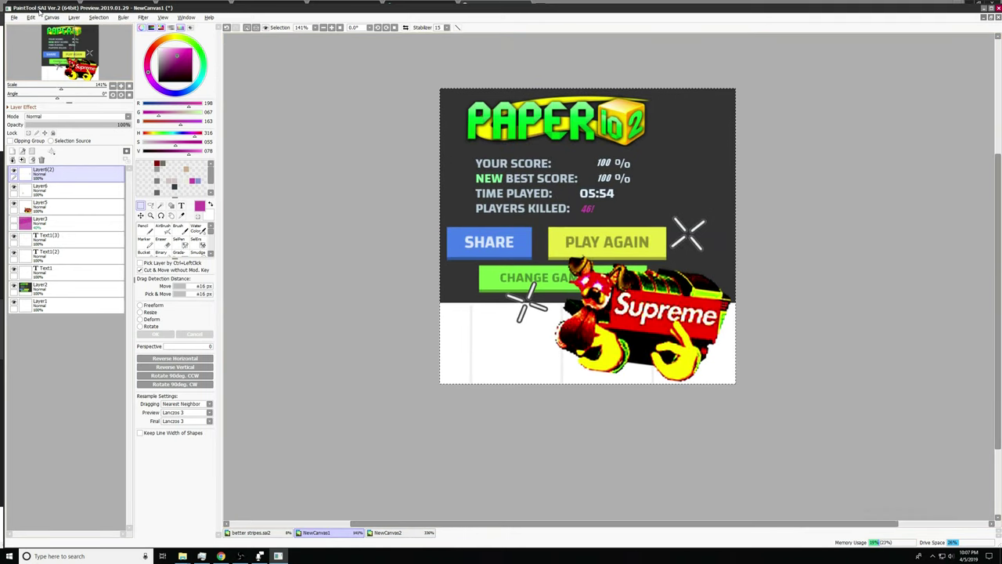
# Export the trimmed canvas as a PNG file to the Desktop.
pyautogui.click(14, 17)
pyautogui.moveTo(31, 97)
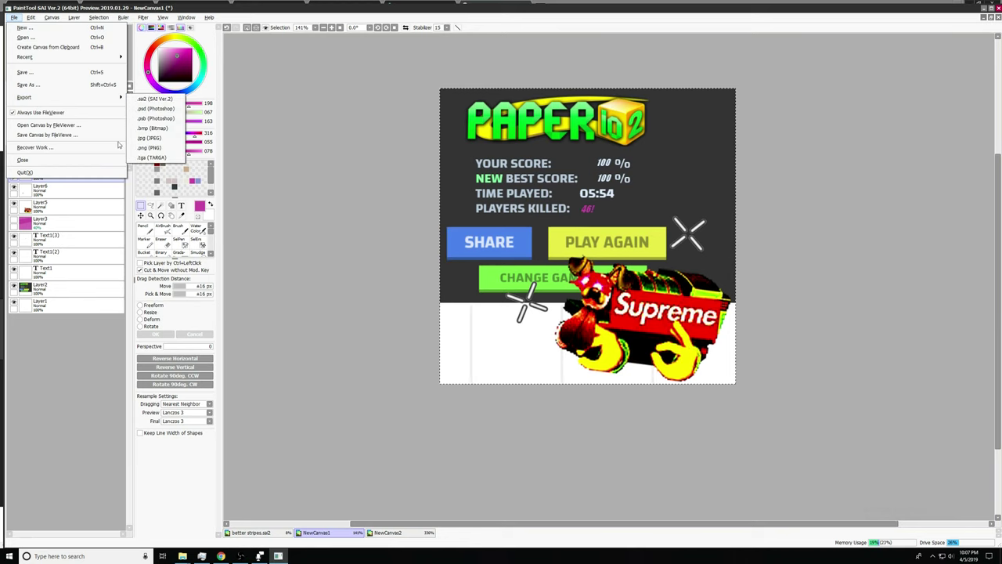
pyautogui.click(146, 148)
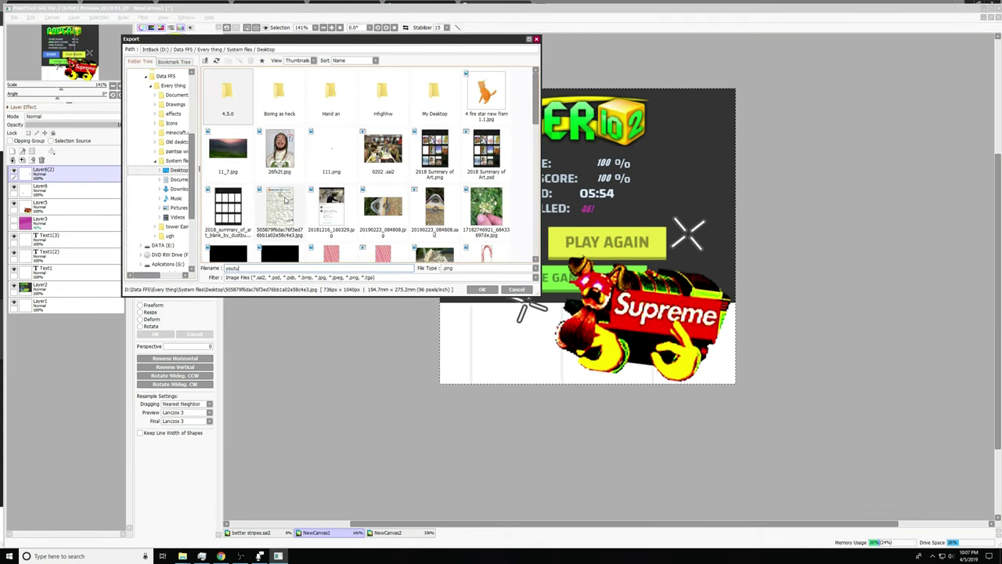
pyautogui.press('Return')
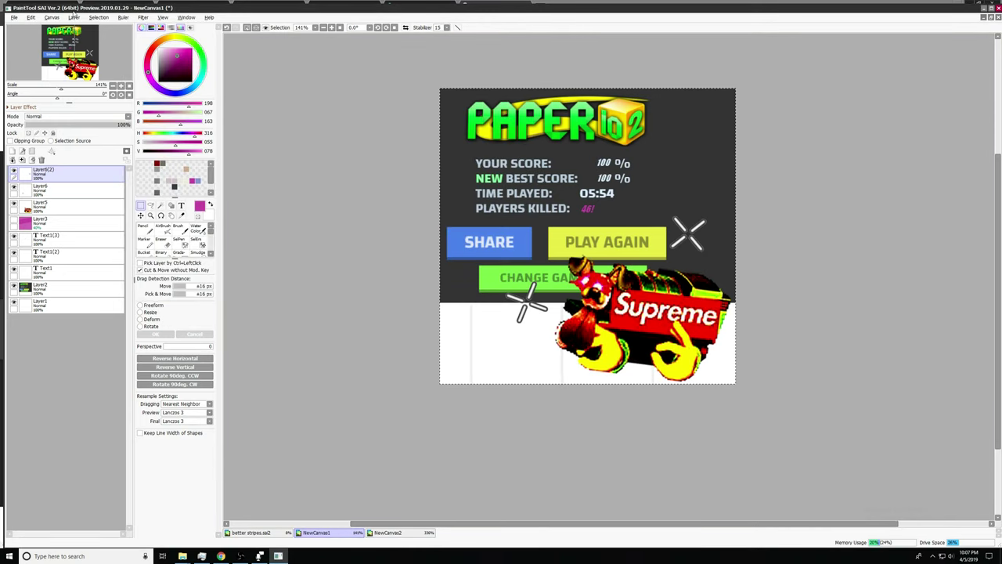
# Undo the canvas trim and save the full canvas as "youtube icon" in .sai2 format in the Boring as heck folder.
pyautogui.hotkey('ctrl', 's')
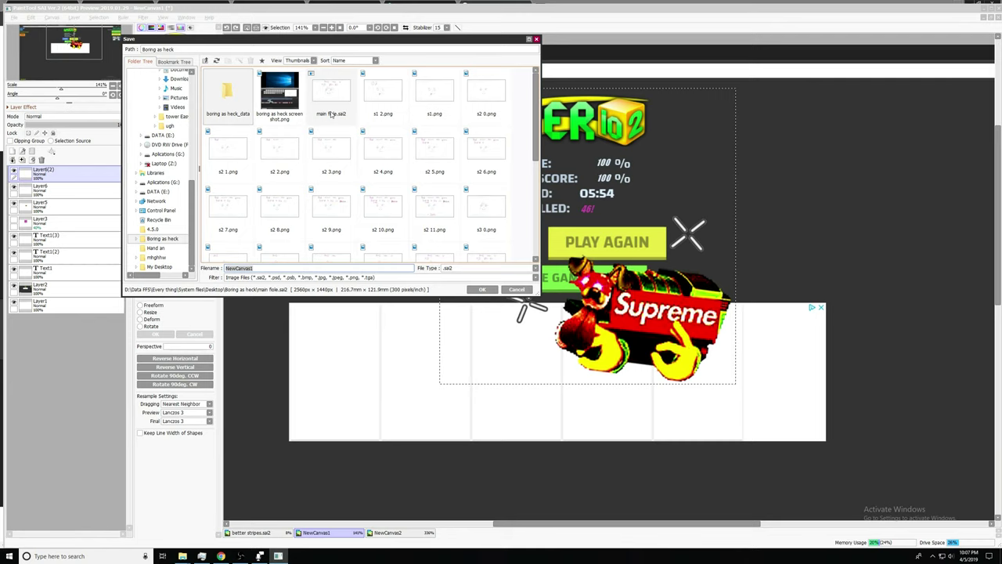
pyautogui.press('\\')
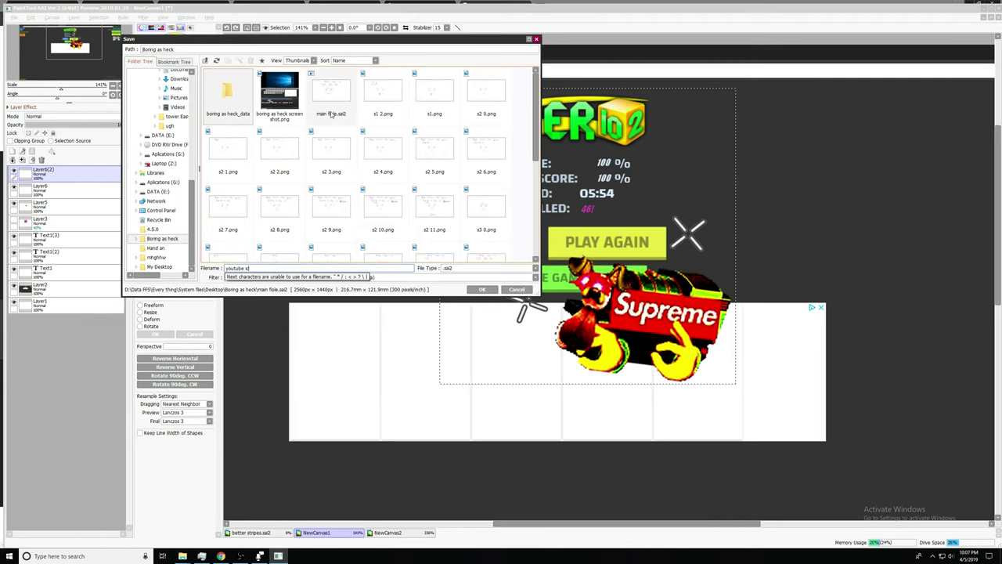
pyautogui.write('youtube icon')
pyautogui.press('Return')
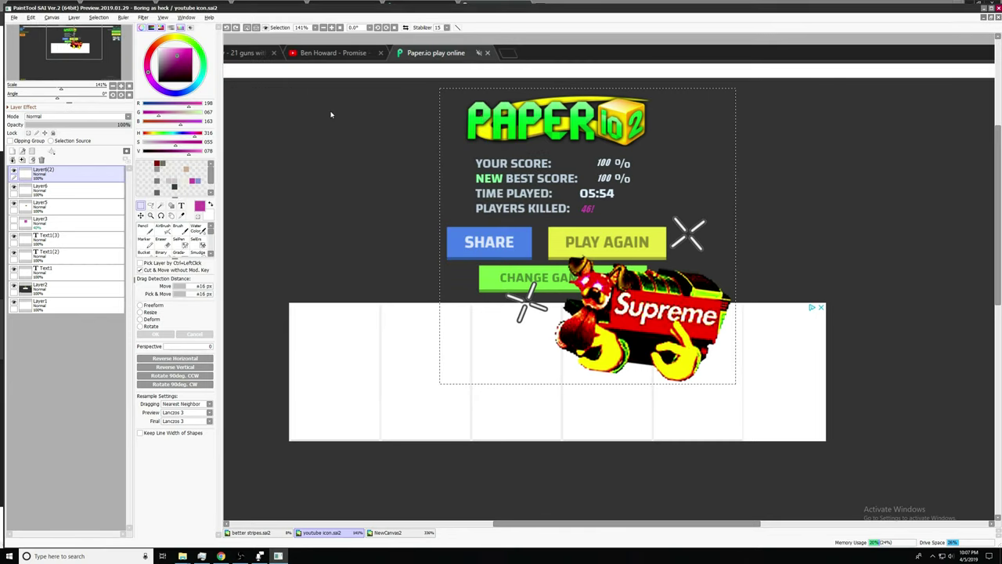